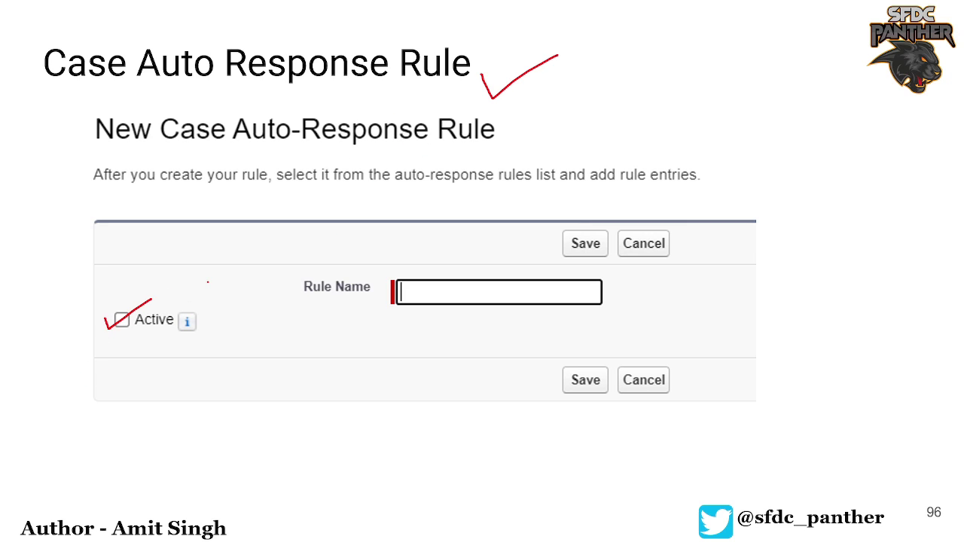
- Advance the presentation past the New Case Auto-Response Rule slide to the rule entries slide
key("Right")
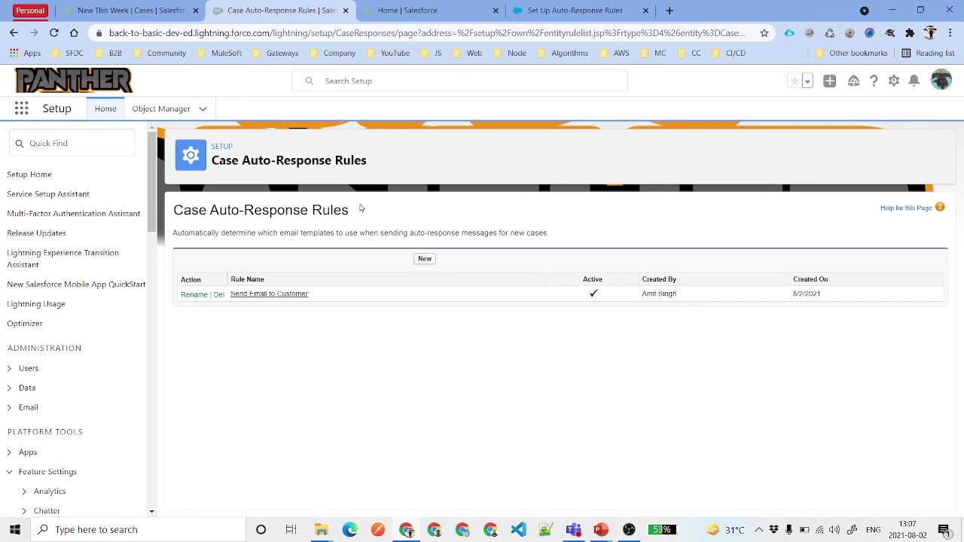
- Find Case Auto-Response Rules with Quick Find 'case au' and open the Send Email to Customer rule
left_click(71, 151)
type("case")
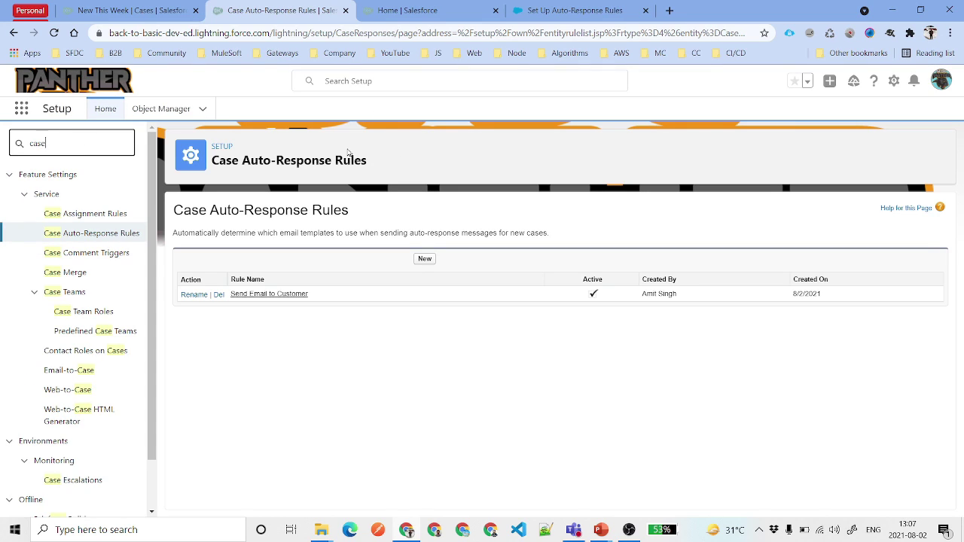
type(" au")
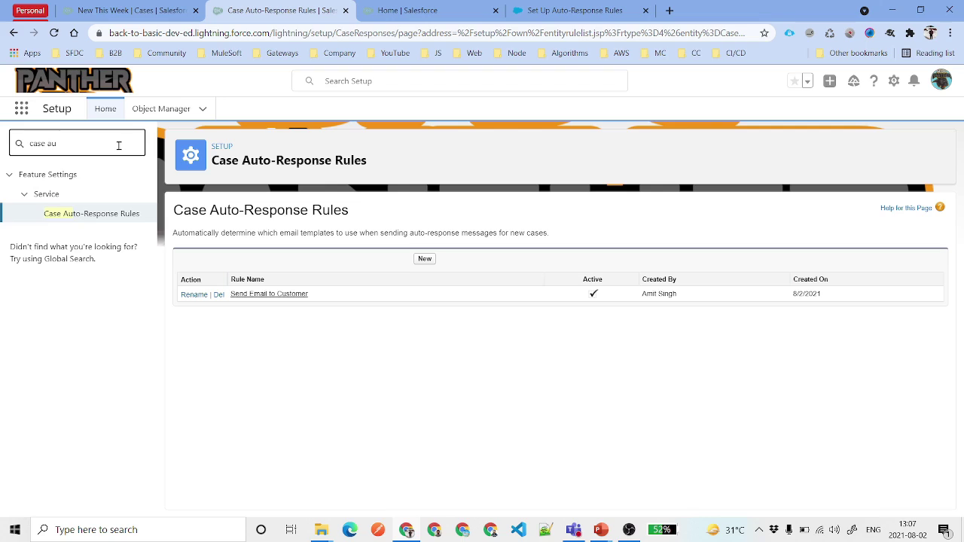
left_click_drag(101, 143, 27, 146)
left_click(266, 297)
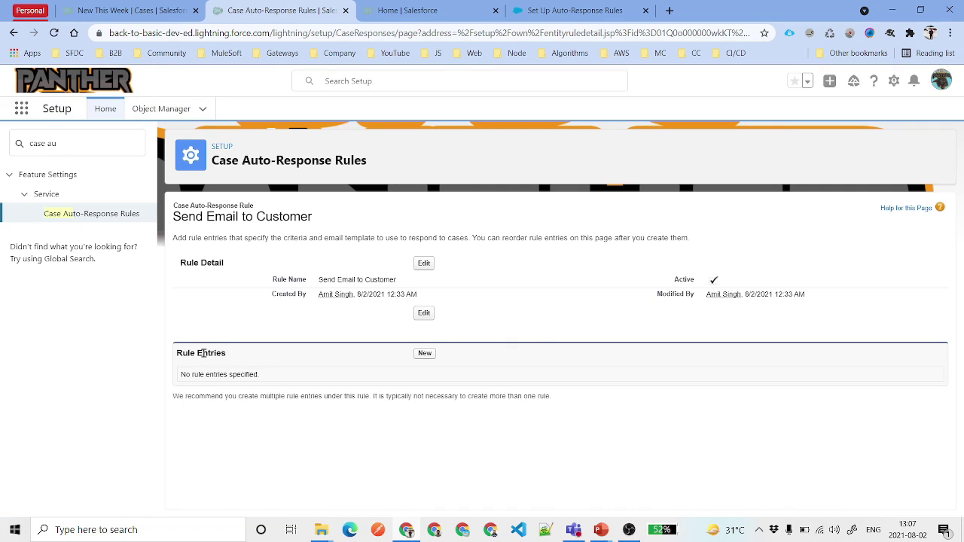
triple_click(202, 352)
- Start a new rule entry and set its Sort Order to 100
left_click(425, 354)
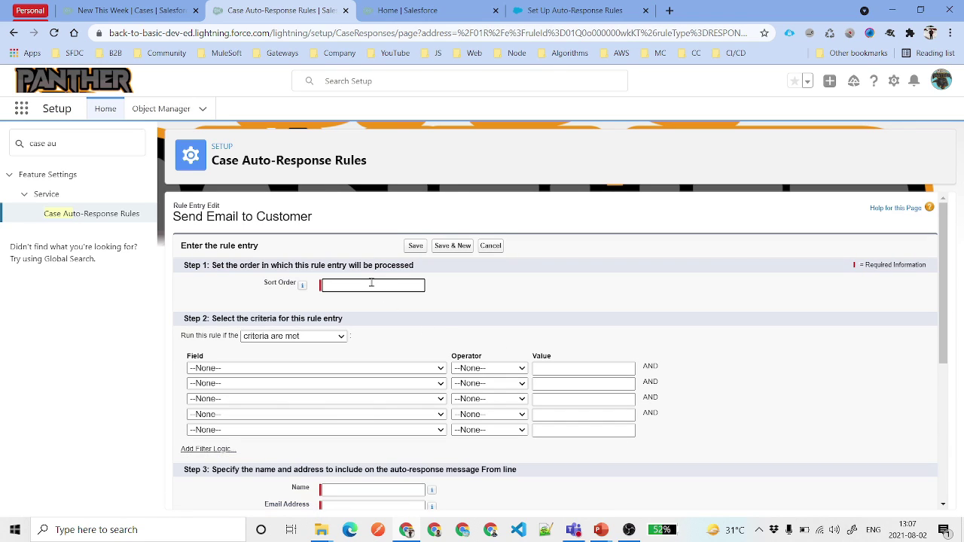
type("100")
double_click(369, 285)
left_click(354, 287)
key("BackSpace")
type("0")
double_click(353, 285)
left_click(363, 320)
left_click(367, 283)
double_click(367, 283)
left_click(388, 286)
key("BackSpace")
key("BackSpace")
left_click(455, 286)
left_click(339, 285)
type("00")
left_click(368, 298)
double_click(331, 284)
left_click(361, 287)
key("ctrl+a")
- Set the first criterion field to Case: Case Origin and look up its allowed values
scroll(402, 337, "down", 1)
scroll(403, 337, "down", 1)
left_click(285, 305)
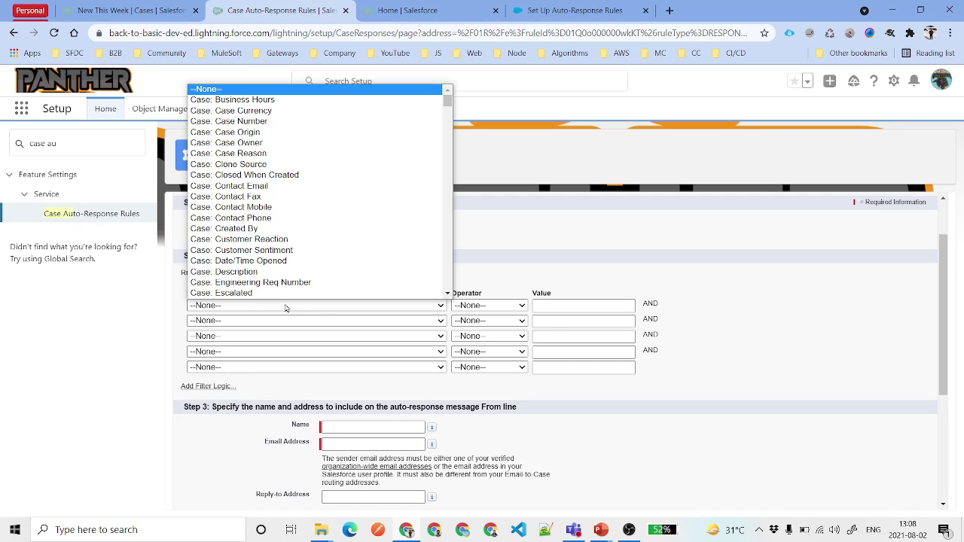
left_click(290, 148)
left_click(279, 305)
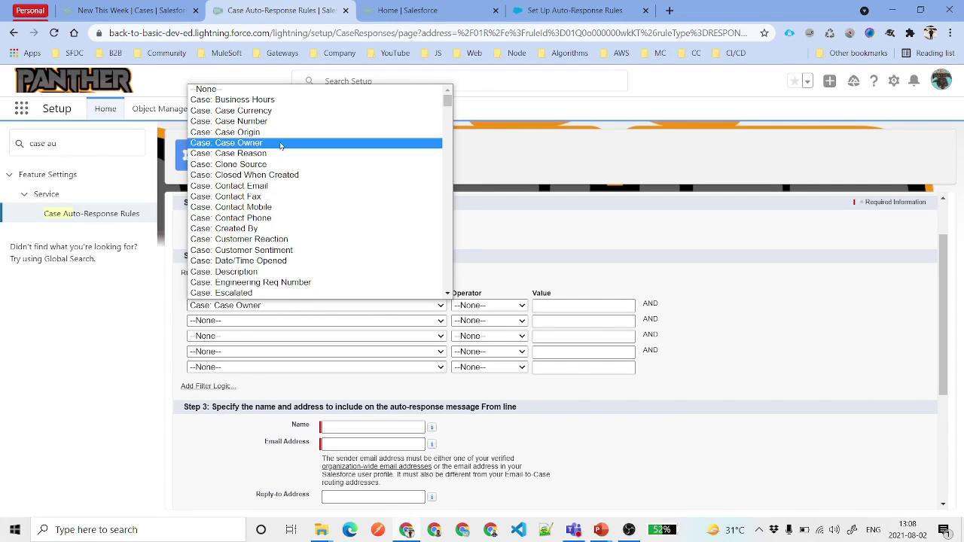
left_click(278, 133)
left_click(493, 306)
left_click(518, 326)
left_click(647, 304)
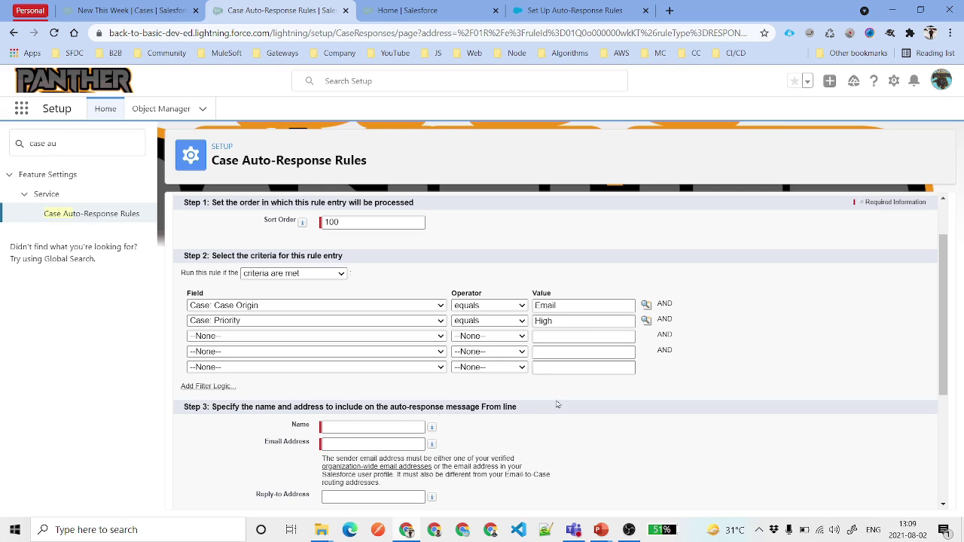
- Enter the sender's full name in the From Name field
scroll(564, 376, "down", 1)
left_click(351, 362)
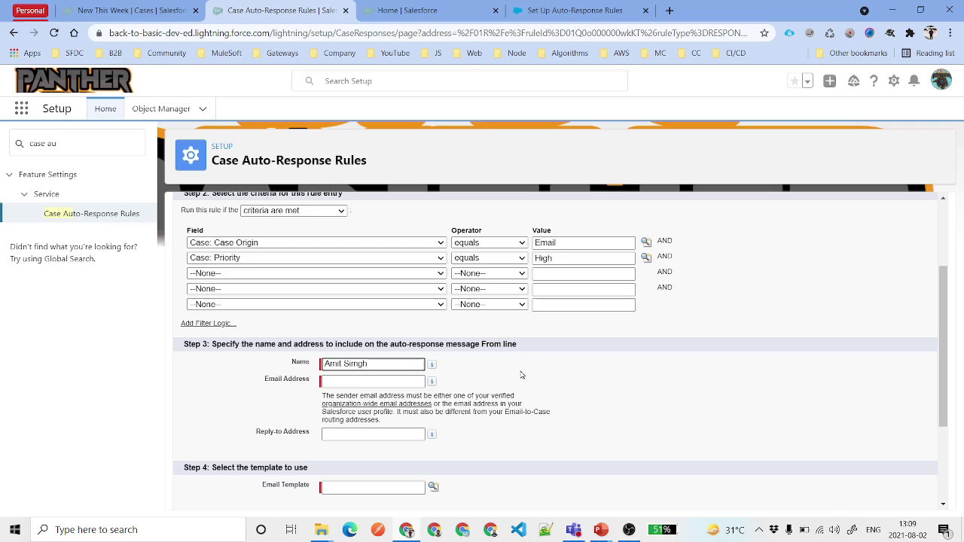
double_click(402, 364)
type("Singh")
left_click(382, 384)
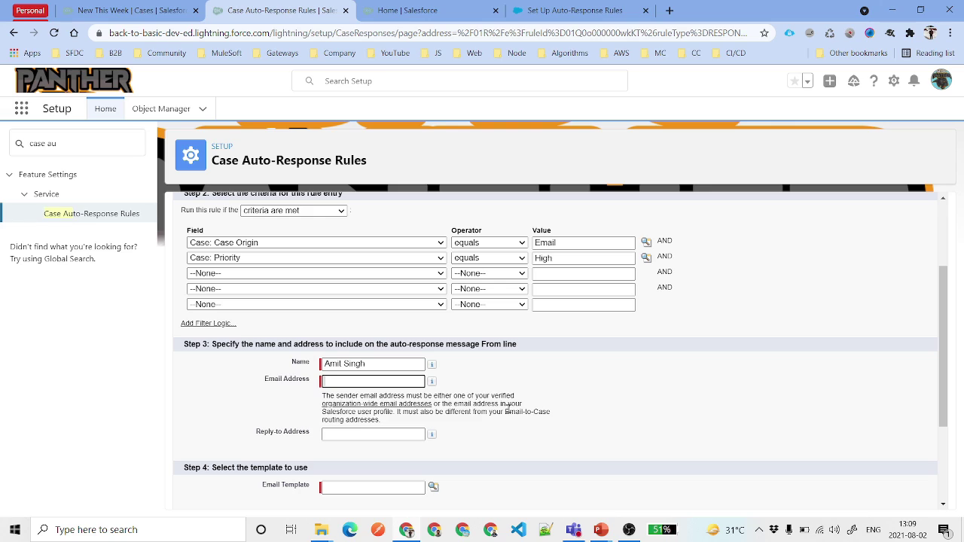
- Fill in the user's e-mail address as the sender Email Address
left_click(934, 88)
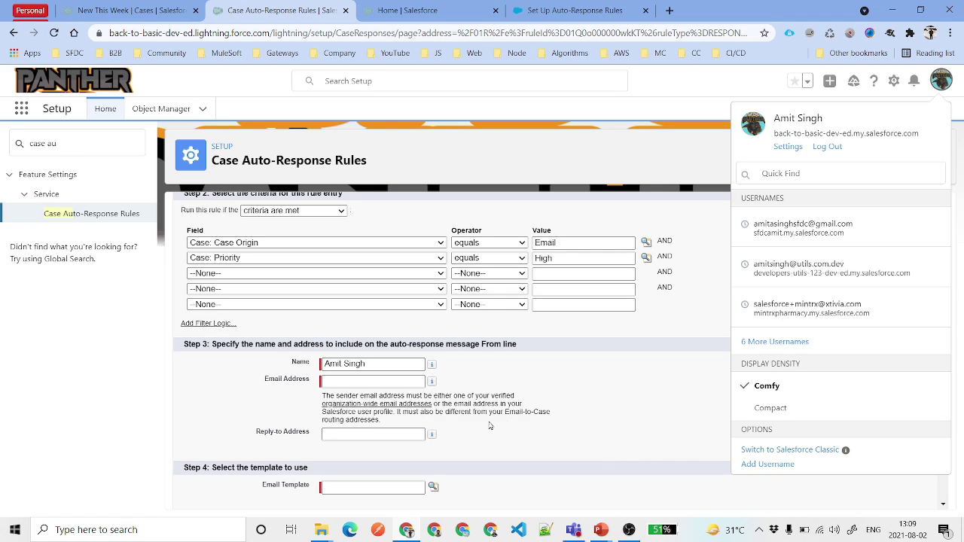
left_click(941, 81)
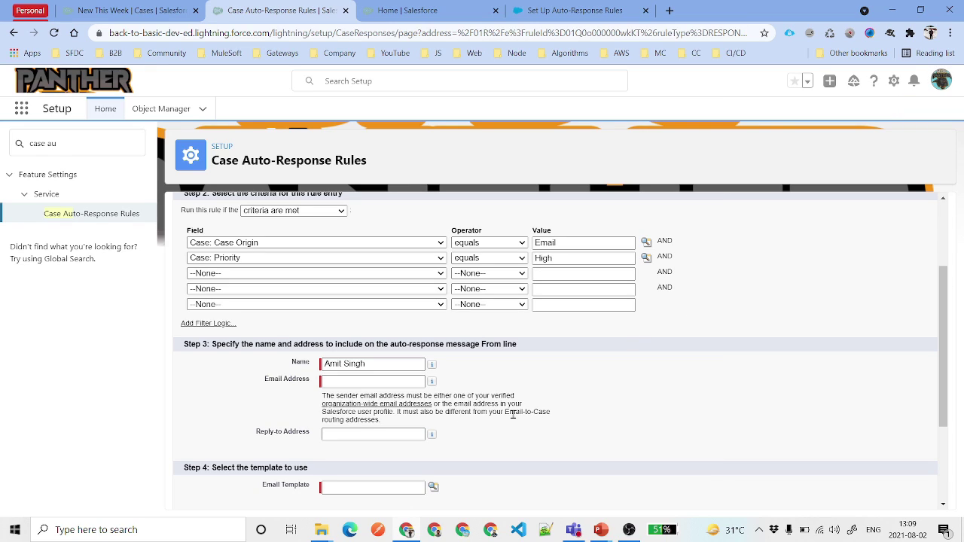
left_click_drag(506, 412, 520, 424)
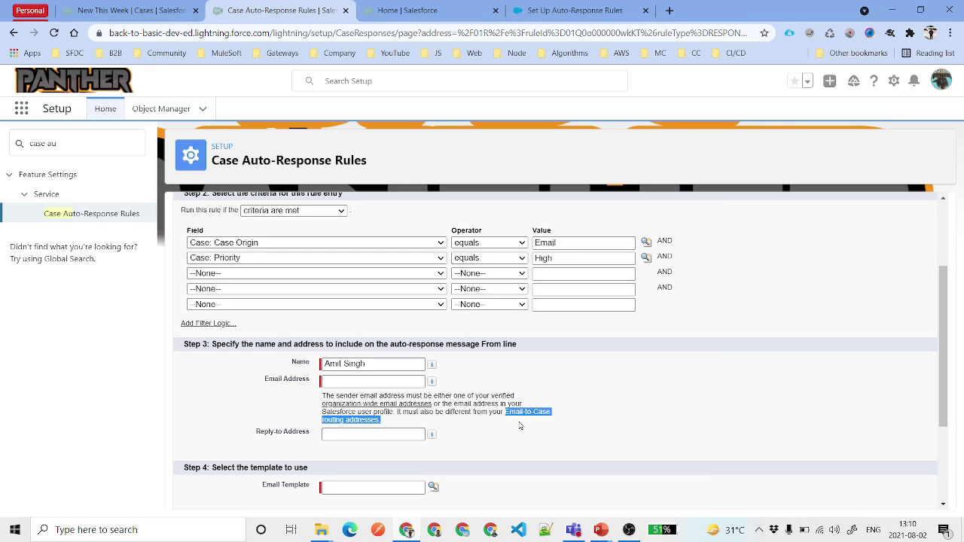
left_click(620, 411)
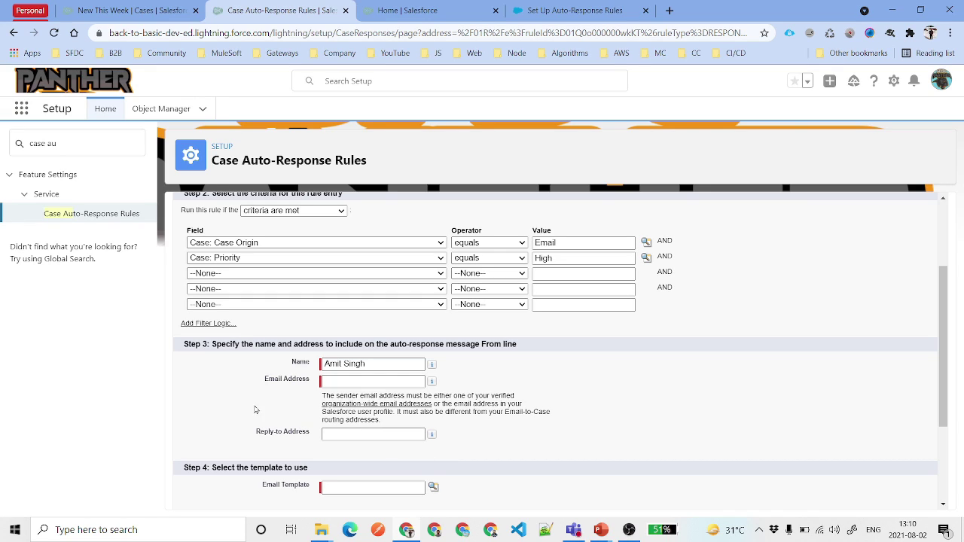
left_click_drag(264, 379, 303, 384)
left_click(351, 381)
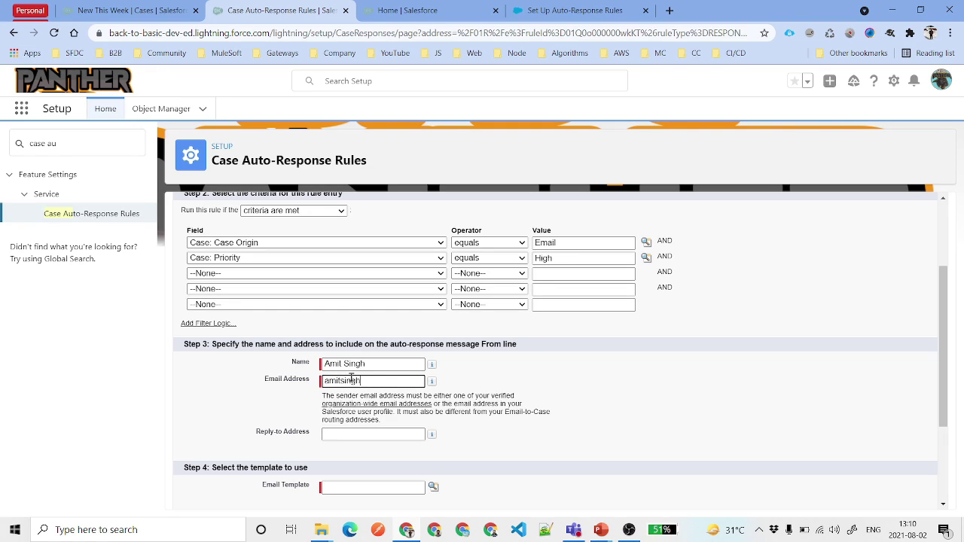
left_click(535, 392)
scroll(349, 380, "down", 2)
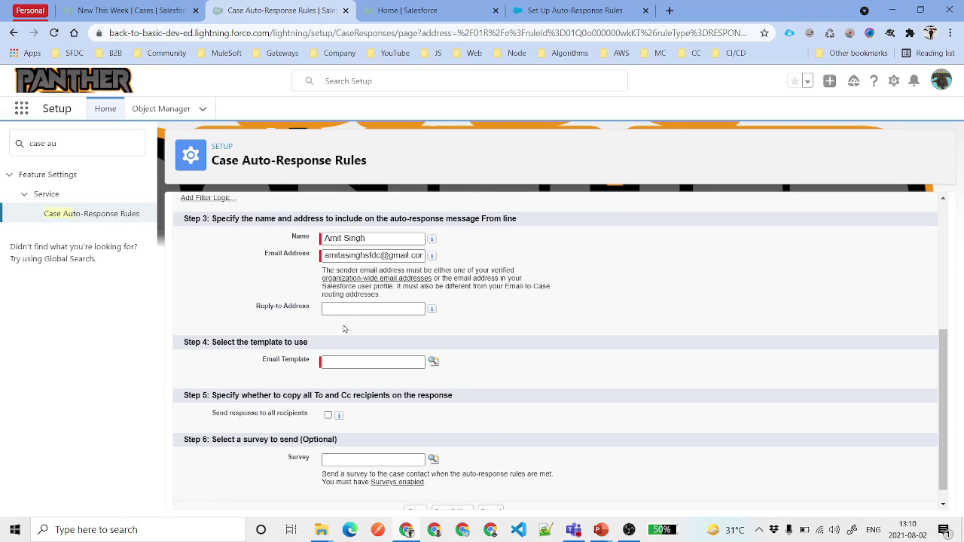
left_click(350, 309)
- Open Email-to-Case settings in a new tab and copy the routing e-mail address
left_click(89, 139)
type("email")
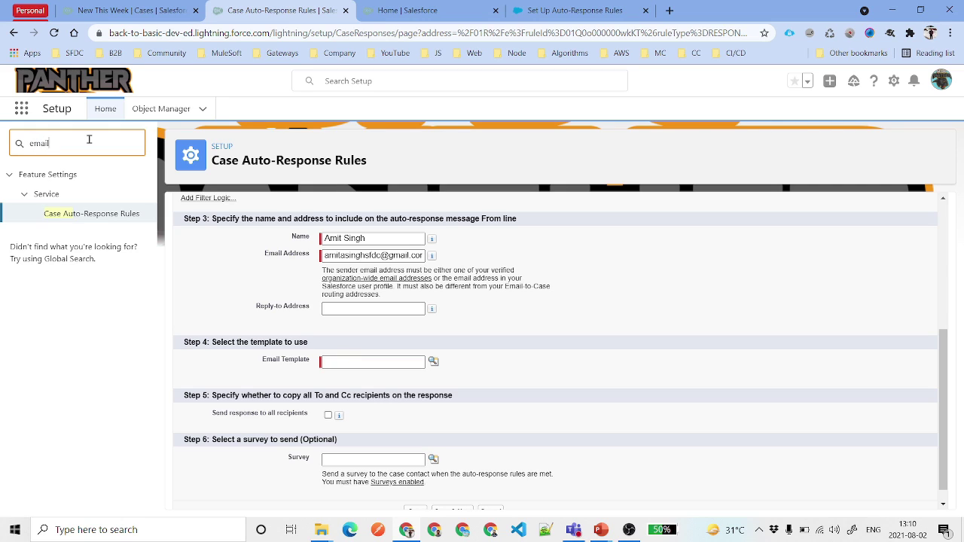
type("to")
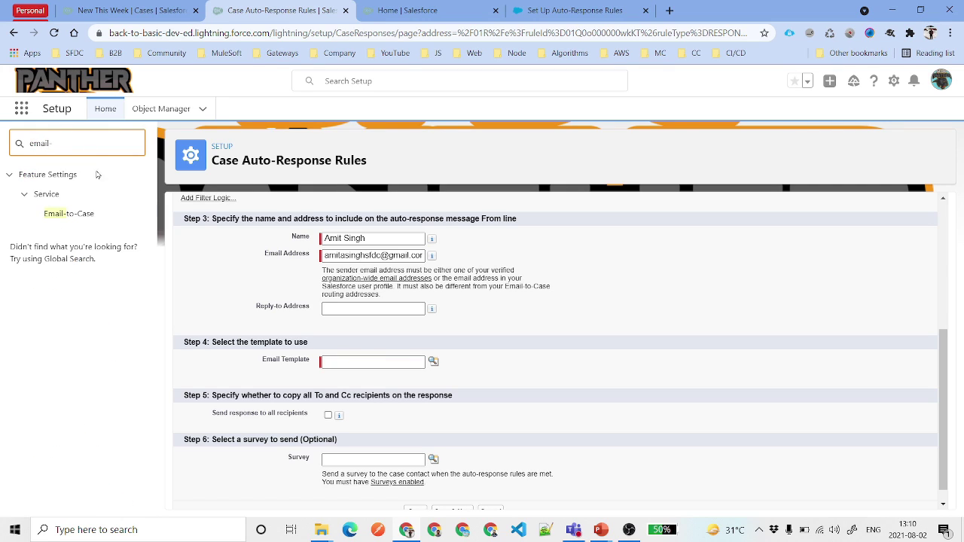
left_click(78, 214, "ctrl")
left_click(544, 9)
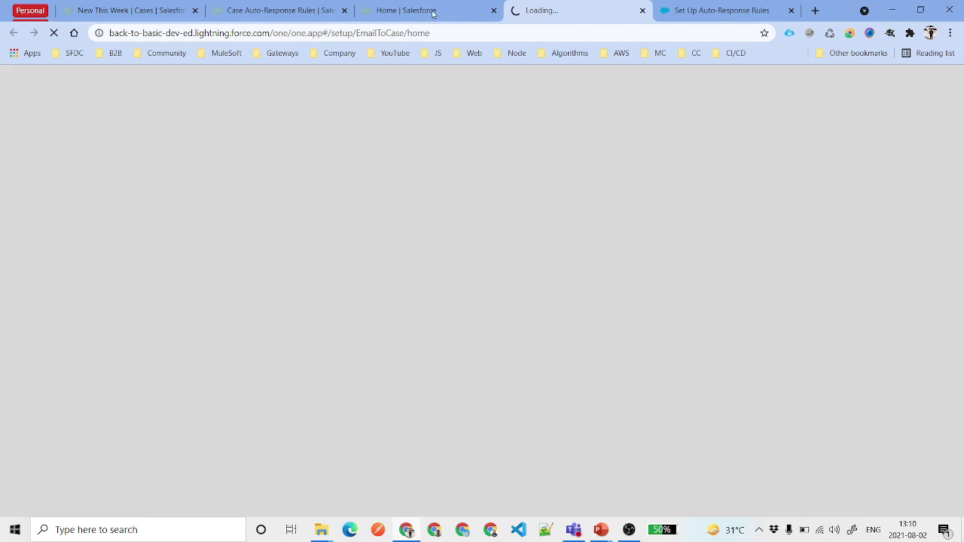
left_click_drag(544, 9, 397, 10)
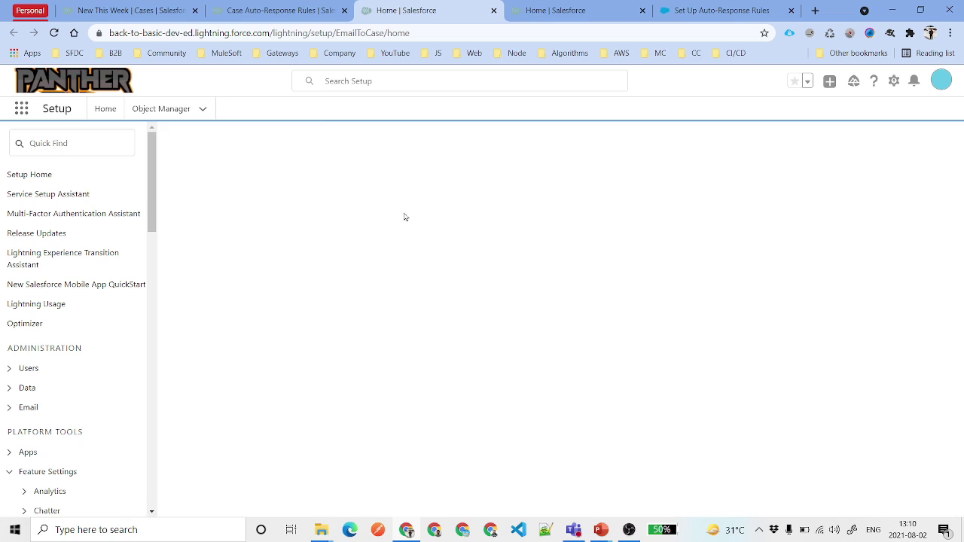
left_click_drag(902, 494, 378, 489)
key("ctrl+c")
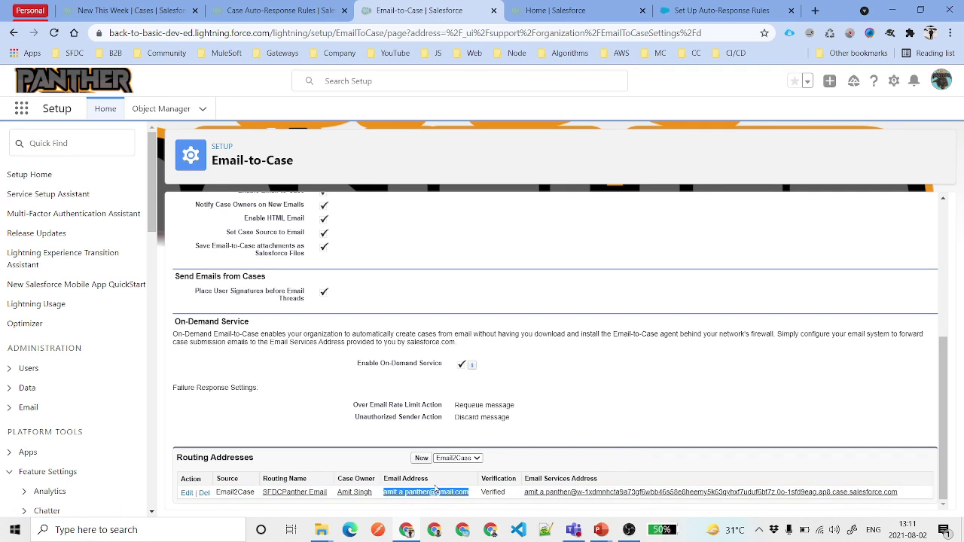
- Paste the routing address into Reply-to Address and remove its leading space
left_click(234, 9)
left_click(356, 312)
key("ctrl+v")
left_click(532, 289)
left_click(342, 309)
key("BackSpace")
key("BackSpace")
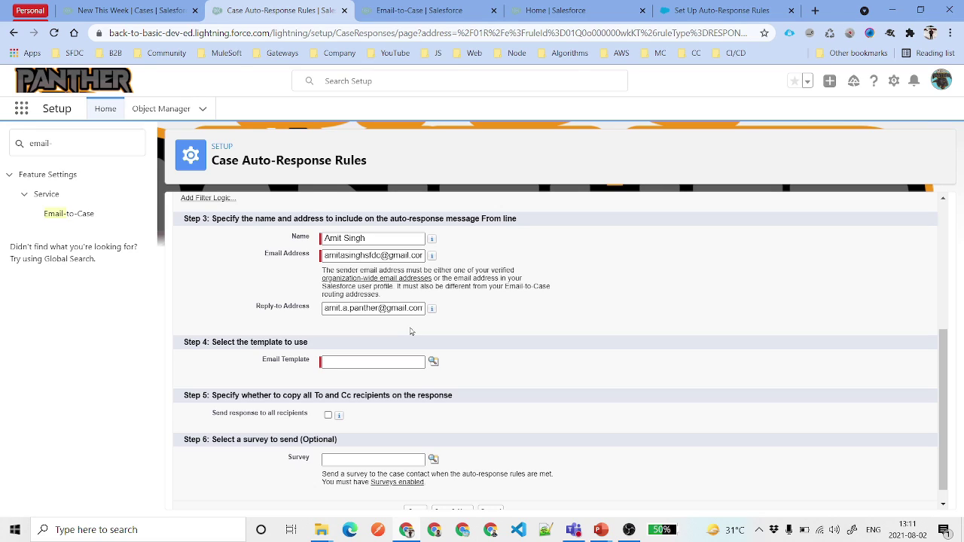
- Search templates for 'response' and select Support: Case Response as the Email Template
left_click(344, 362)
left_click(433, 361)
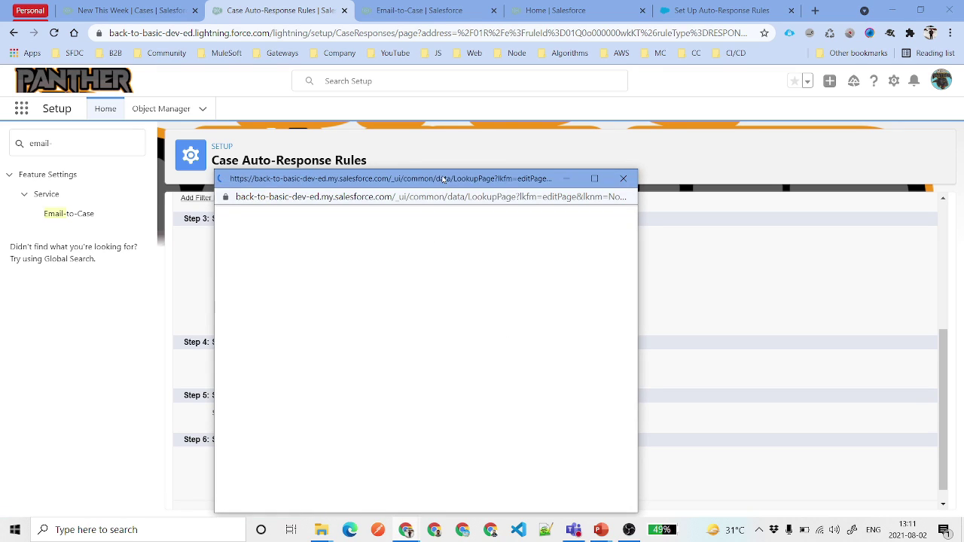
type("ca")
key("BackSpace")
key("BackSpace")
type("response")
key("Return")
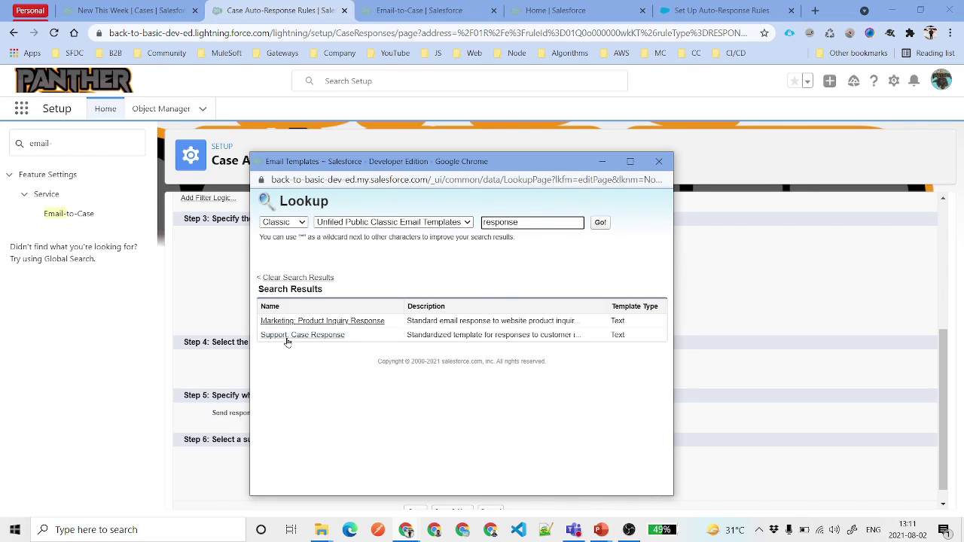
left_click(299, 337)
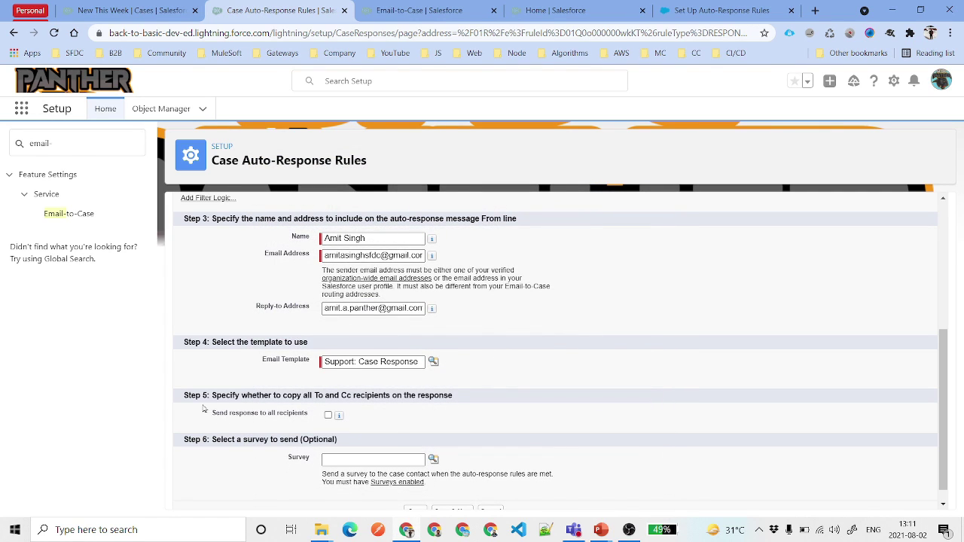
- Enable Send response to all recipients and save the rule entry
left_click_drag(214, 393, 304, 397)
left_click(309, 398)
left_click(329, 416)
left_click_drag(210, 440, 355, 444)
scroll(445, 434, "down", 1)
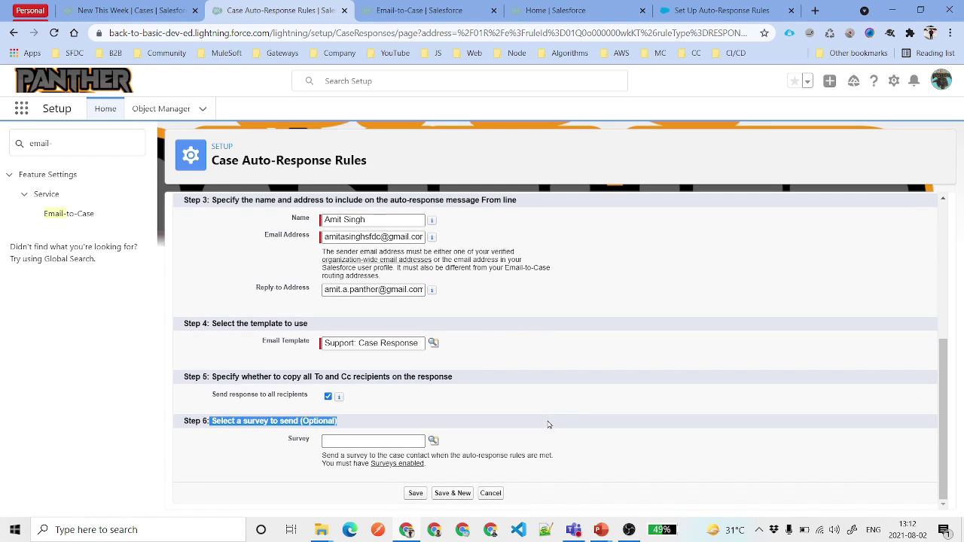
left_click(417, 494)
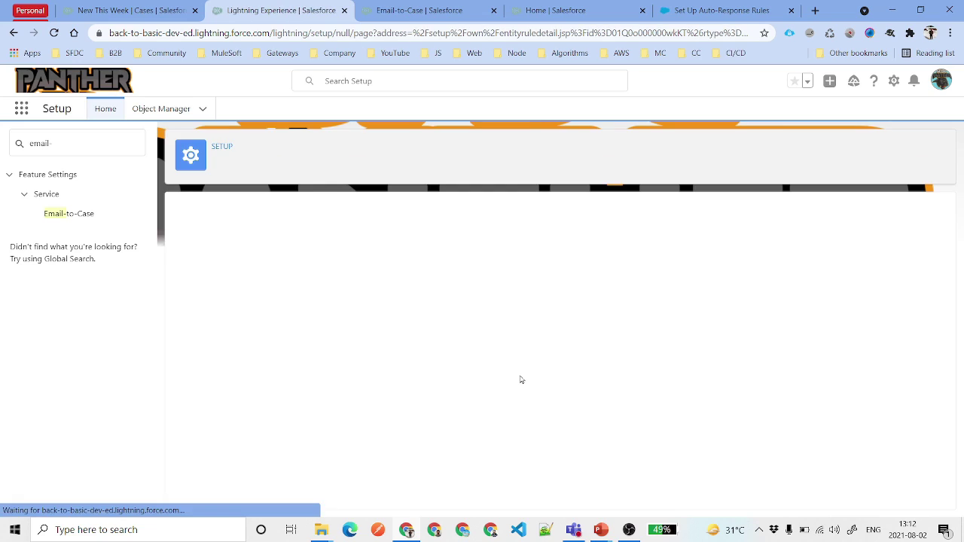
left_click(238, 392)
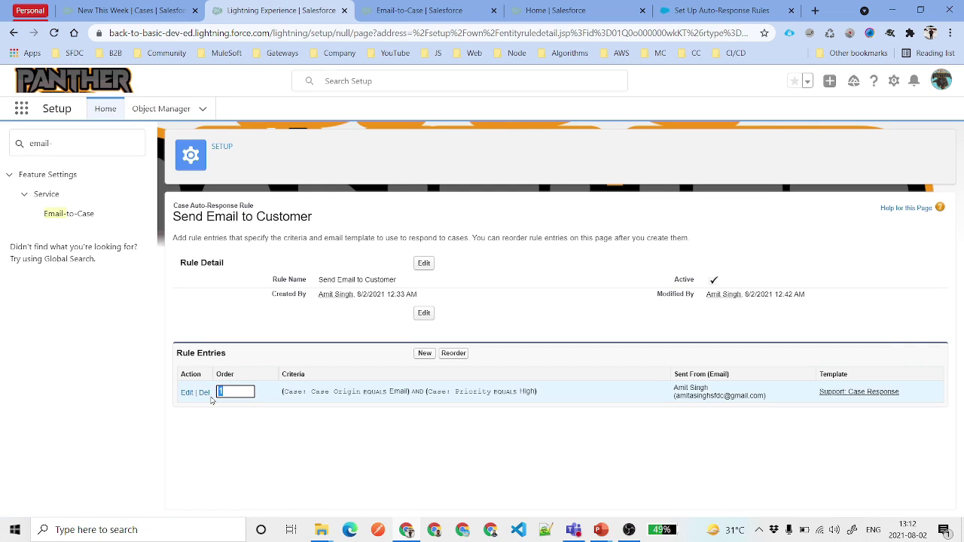
left_click(295, 452)
left_click(239, 391)
left_click_drag(565, 395, 261, 398)
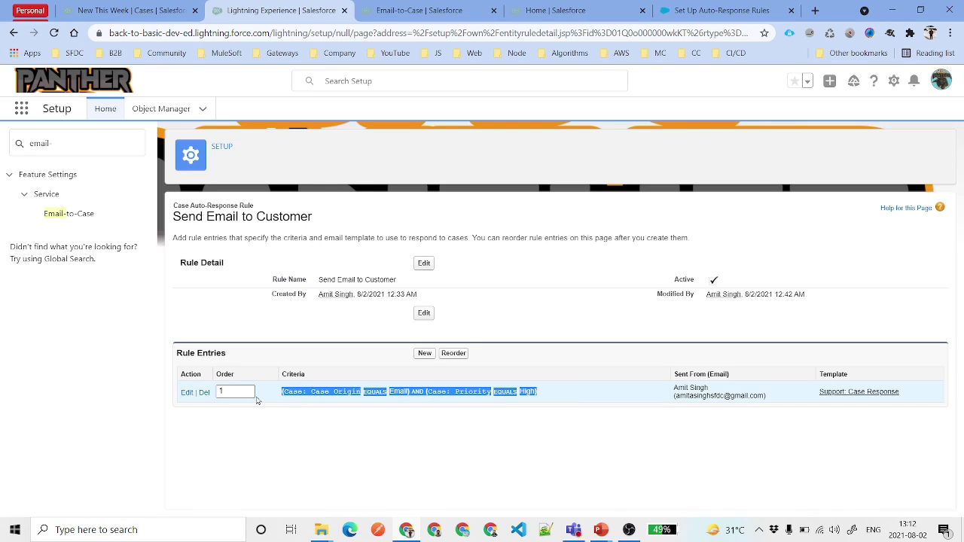
left_click(475, 428)
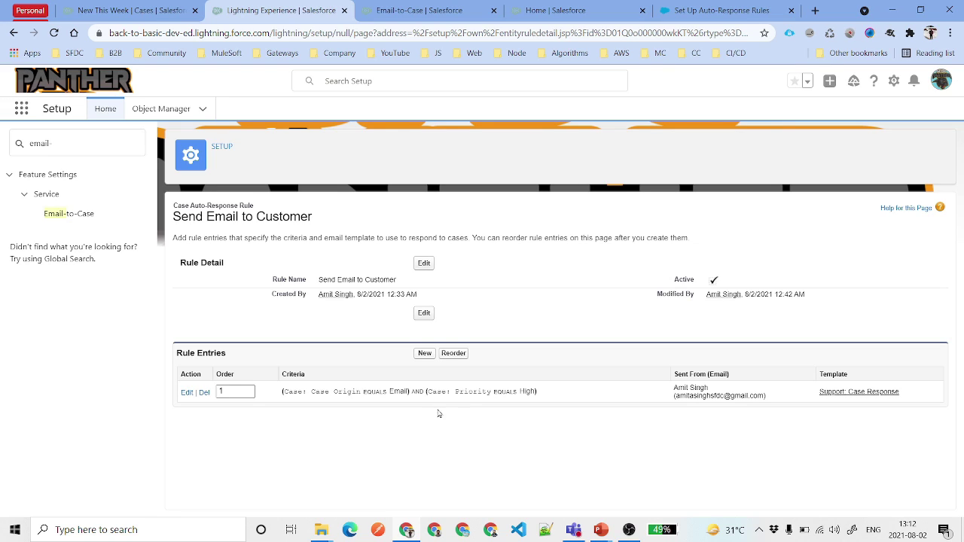
left_click(454, 354)
- In Object Manager, find the Case object with 'case' and open its Case Layout
left_click(556, 9)
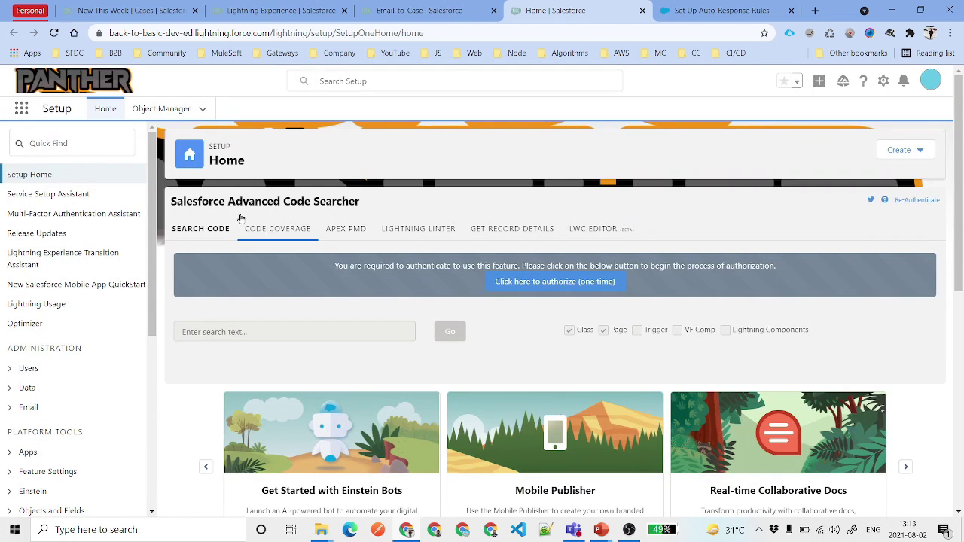
left_click(161, 110)
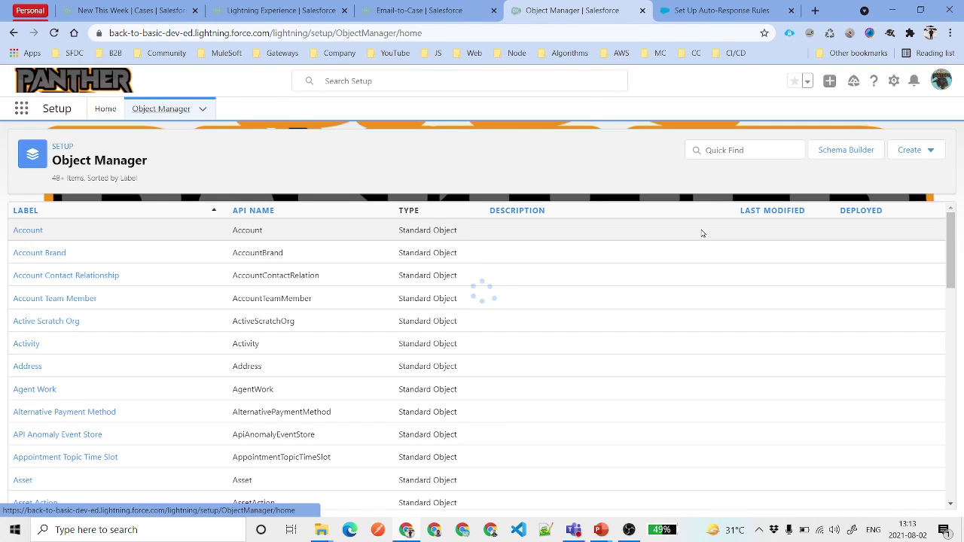
left_click(718, 152)
type("case")
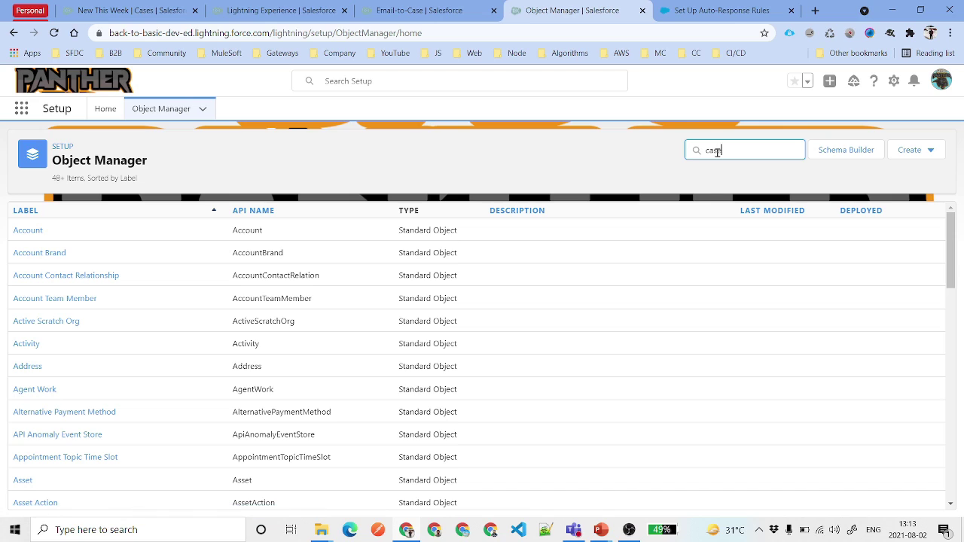
left_click(21, 231)
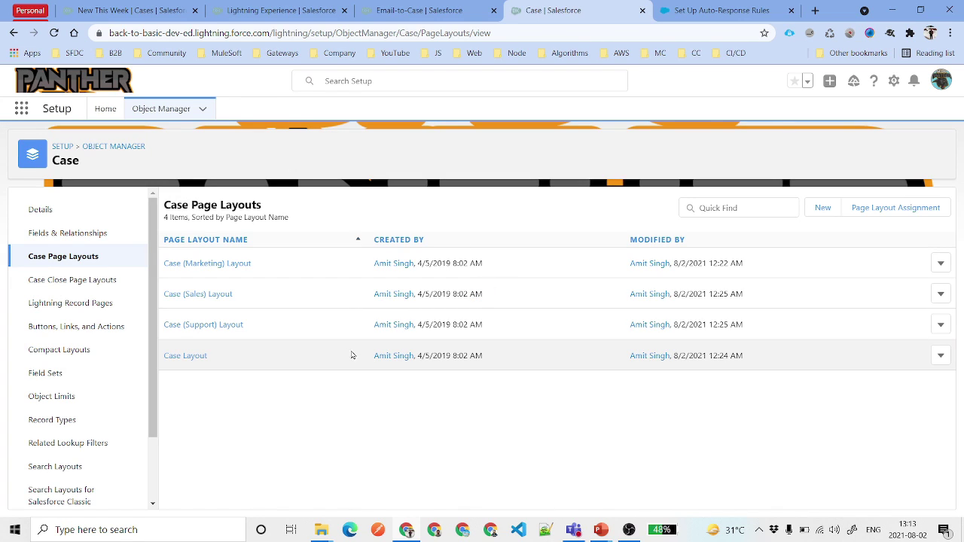
left_click(185, 358)
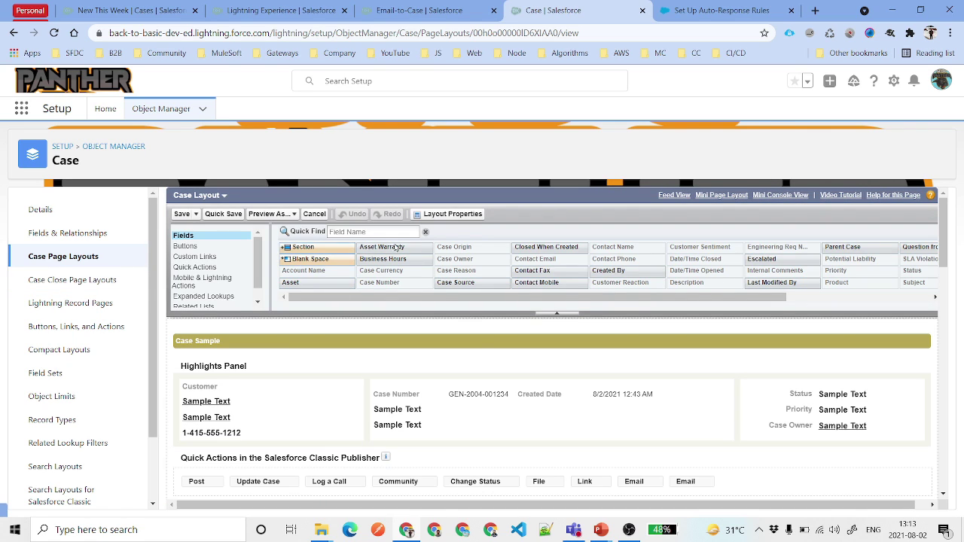
left_click(464, 218)
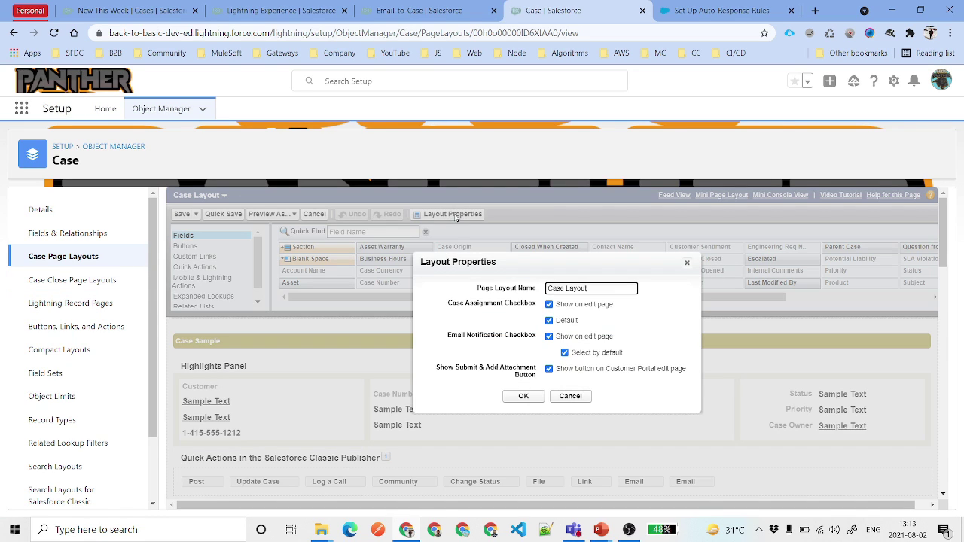
left_click_drag(448, 339, 538, 344)
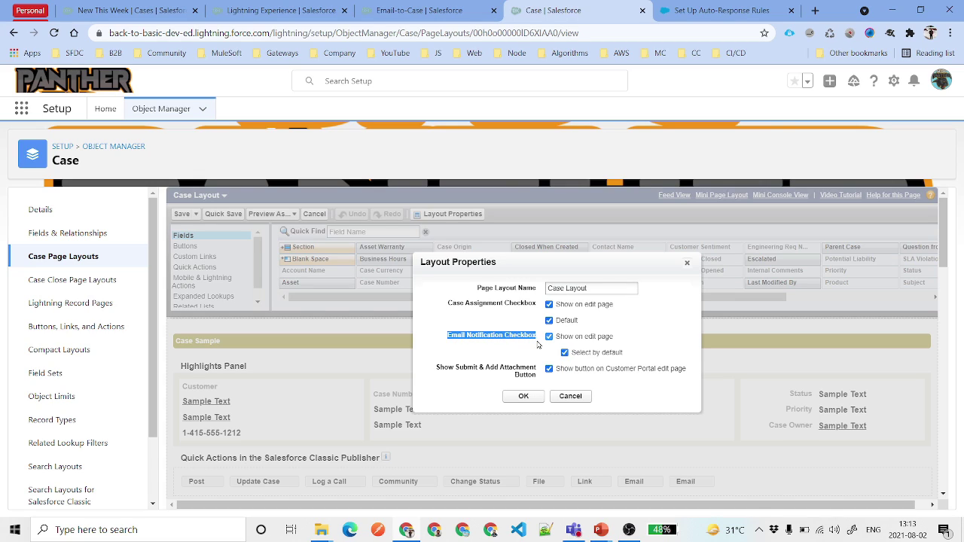
left_click_drag(620, 341, 555, 343)
left_click_drag(639, 353, 573, 356)
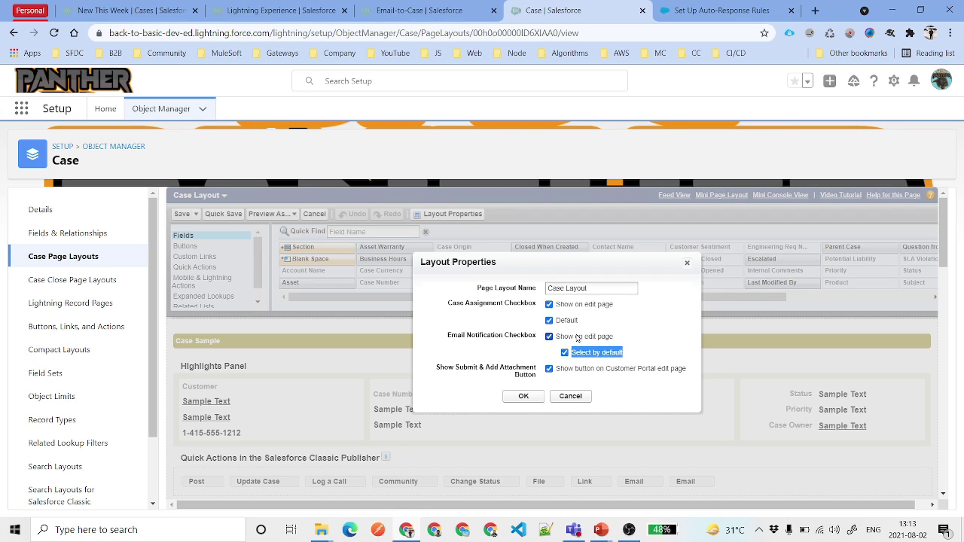
left_click(524, 396)
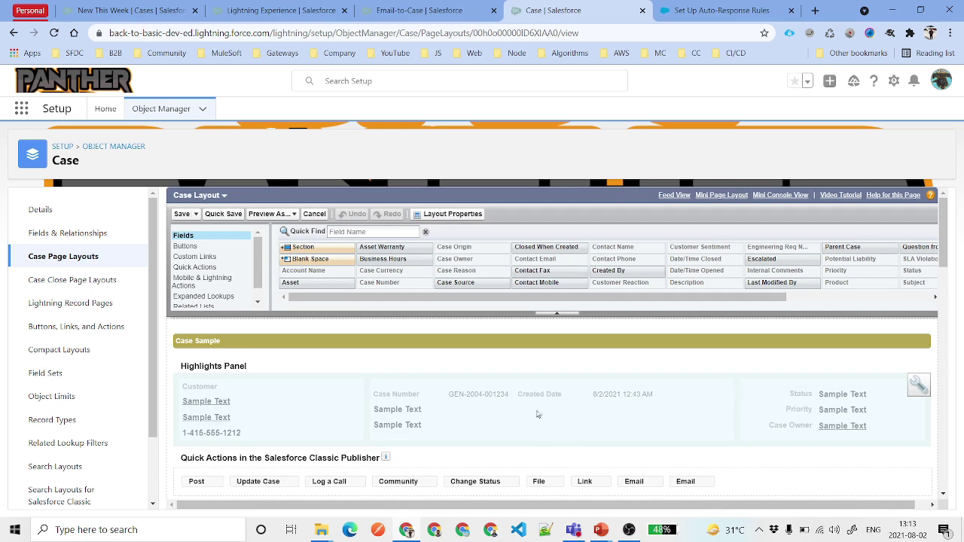
left_click(181, 215)
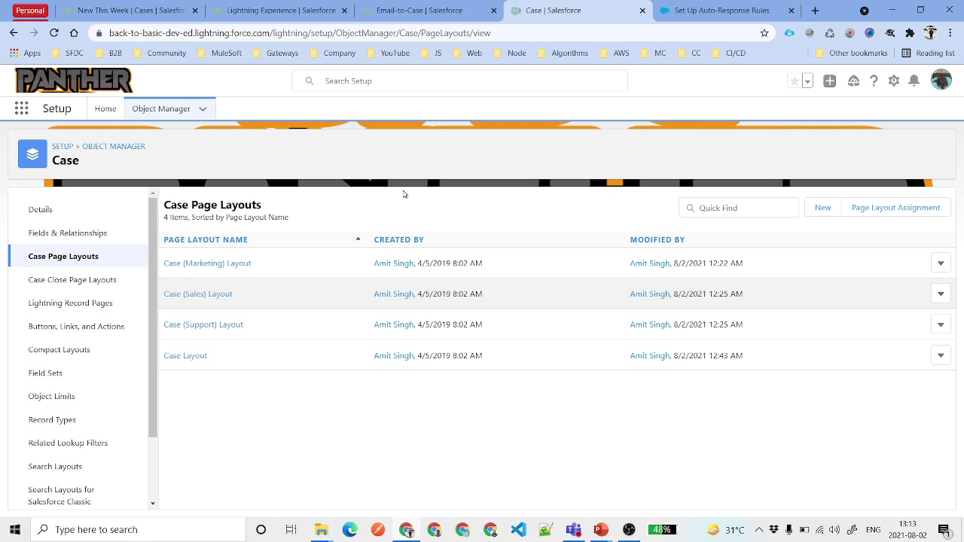
key("ctrl+1")
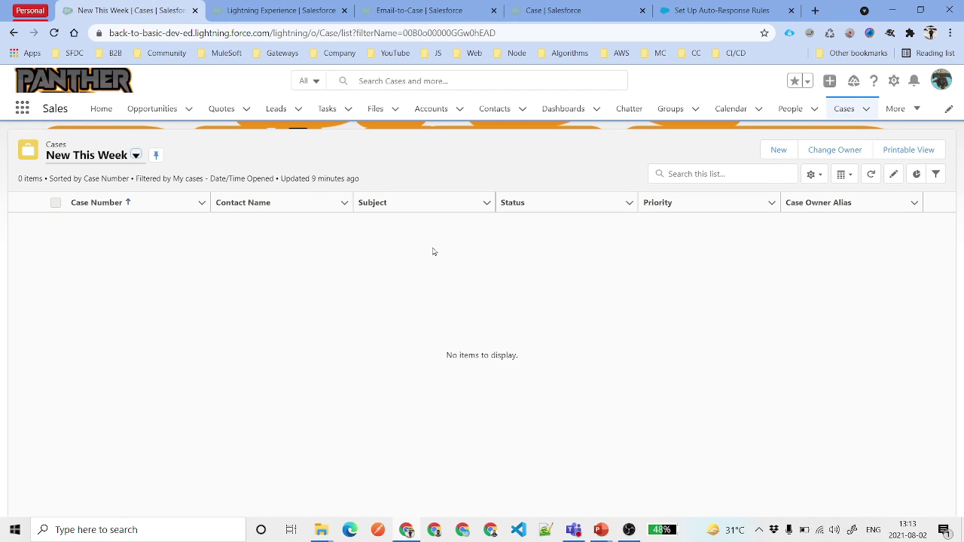
- Start a new case with Status New and Case Origin Email
left_click(779, 150)
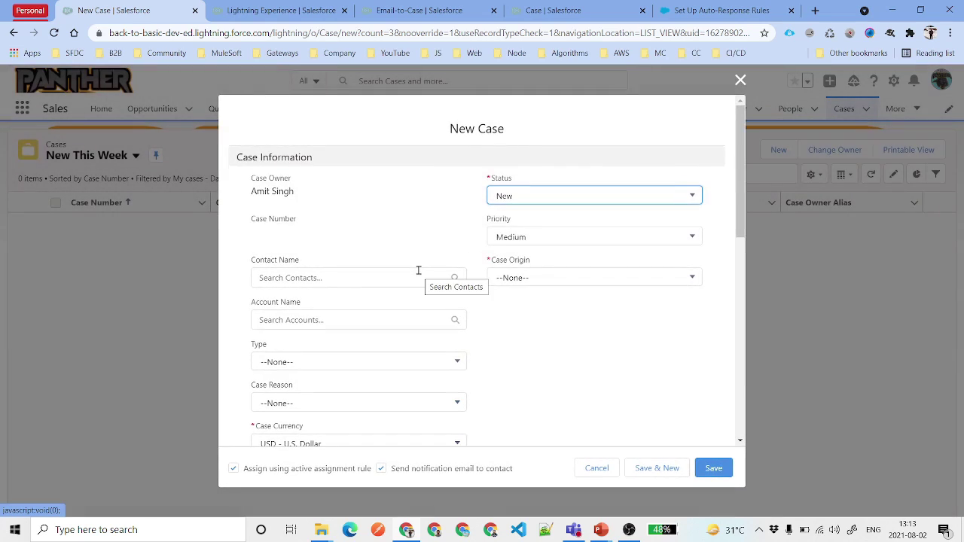
left_click(607, 199)
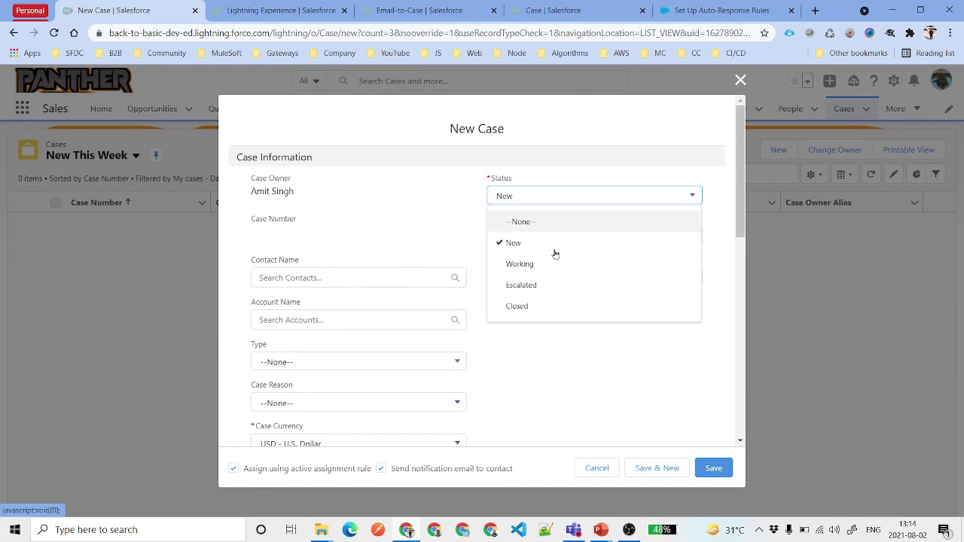
left_click(585, 253)
left_click(547, 278)
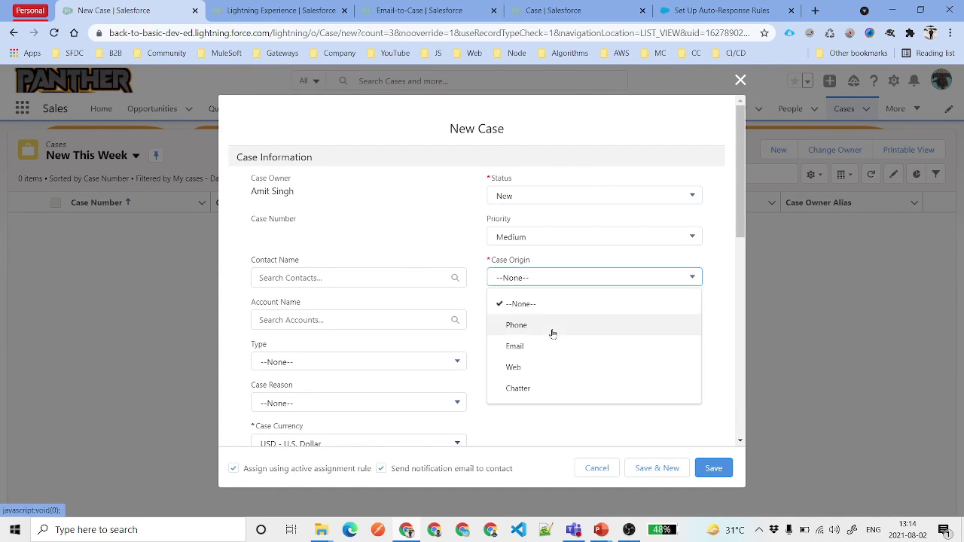
left_click(552, 346)
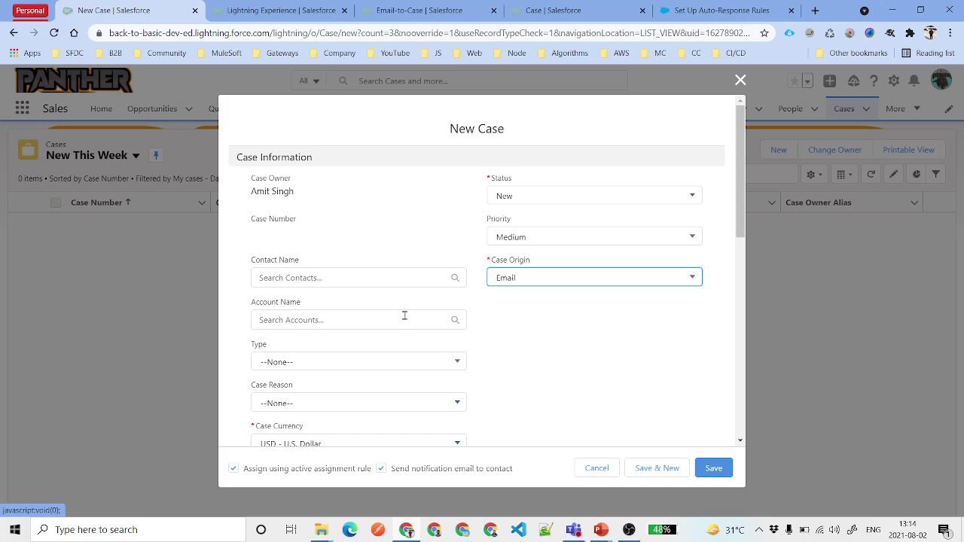
- Pick a contact for the case and set its Priority to High
left_click(324, 277)
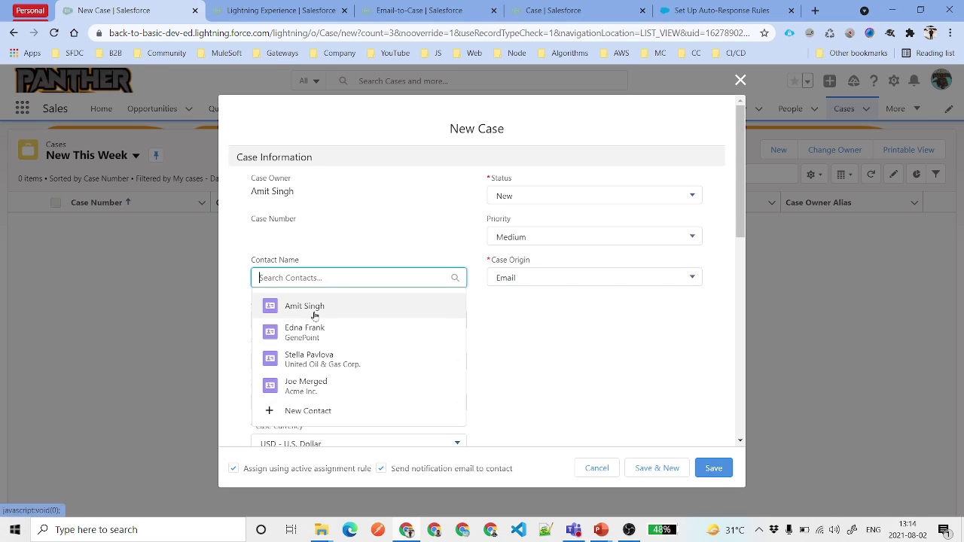
left_click(312, 309)
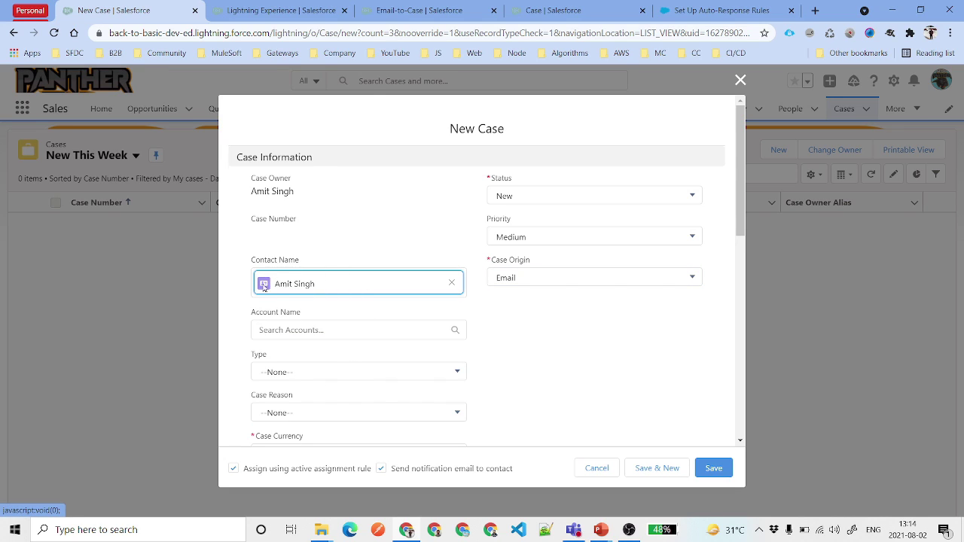
scroll(545, 325, "down", 2)
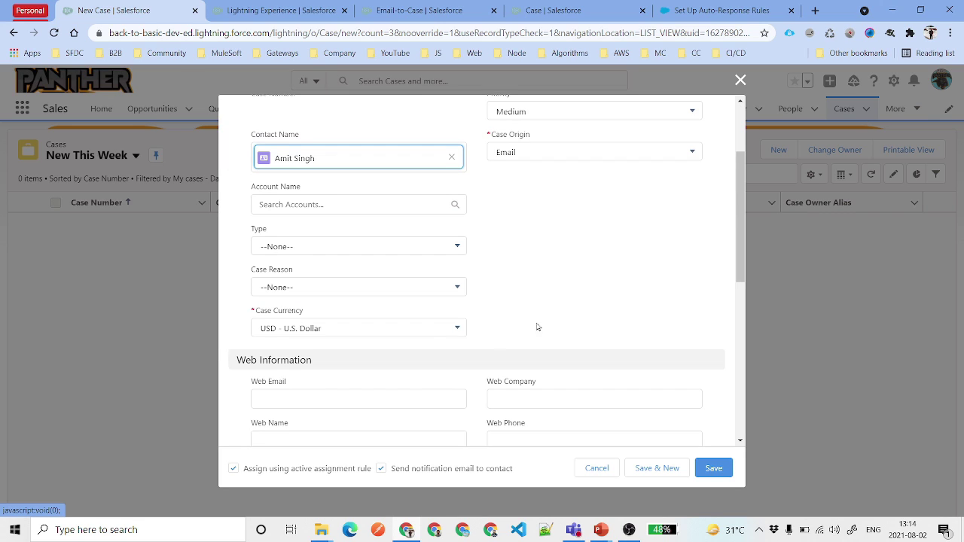
scroll(581, 261, "up", 1)
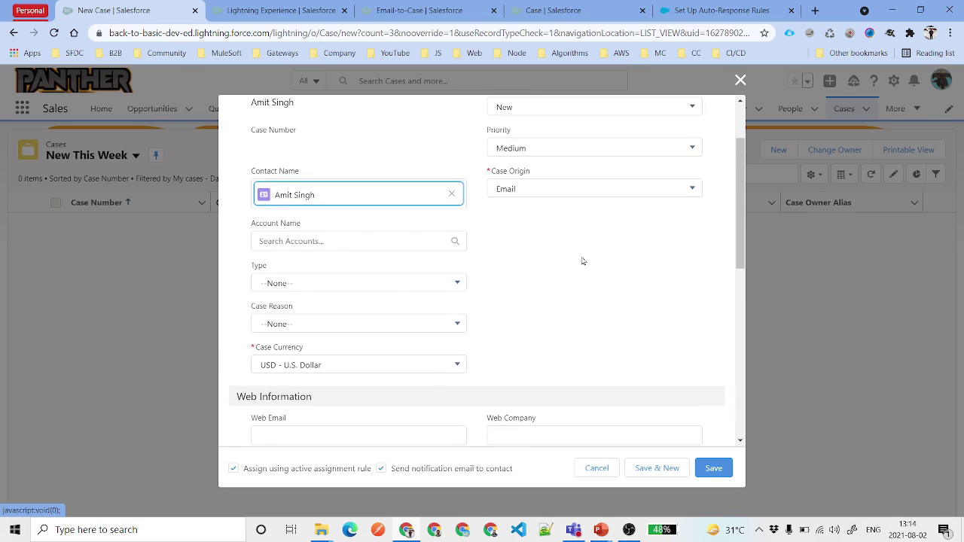
left_click(556, 174)
left_click(556, 222)
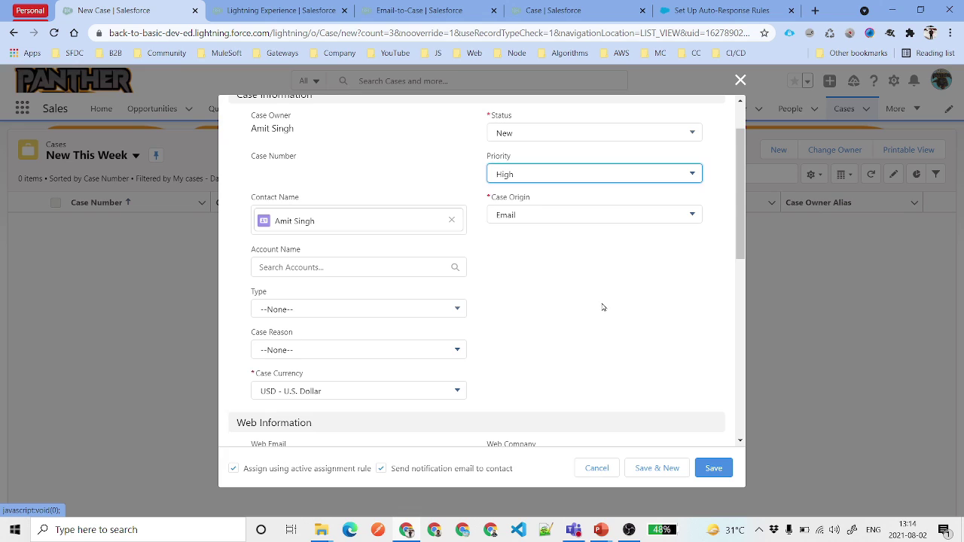
scroll(558, 275, "down", 5)
scroll(383, 376, "down", 2)
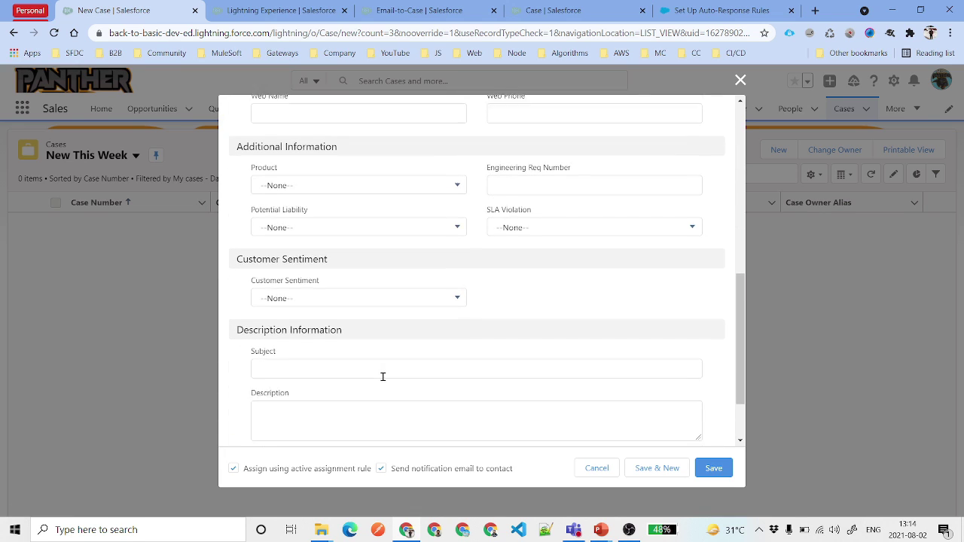
- Enter 'Test Auto-Response Rule' as the case Subject and Description
left_click(354, 319)
type("Test We")
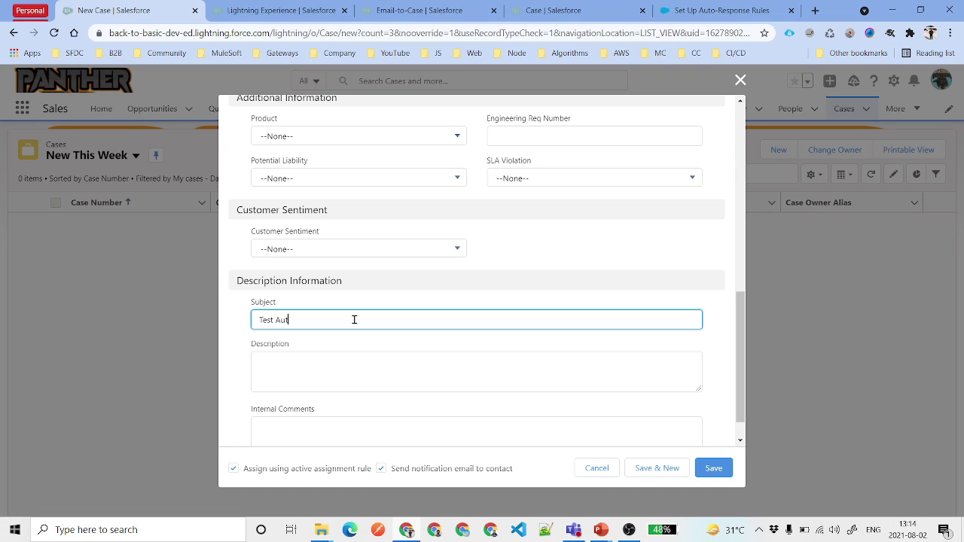
type("o-Response Rule")
key("Tab")
type("Test Auto-Response Rule")
left_click(246, 476)
- Enable the notification email to the contact and save the new case
left_click_drag(360, 482, 370, 477)
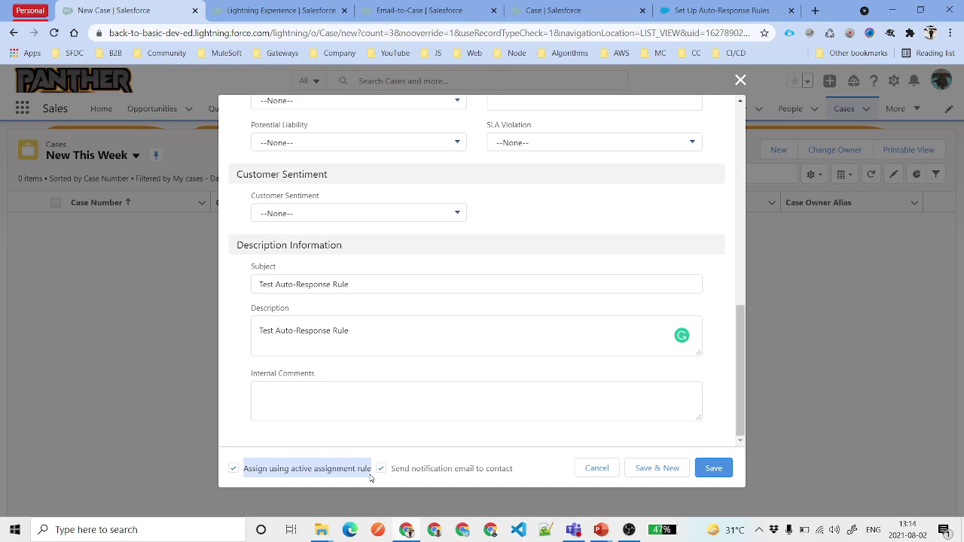
left_click_drag(393, 473, 517, 477)
left_click(525, 475)
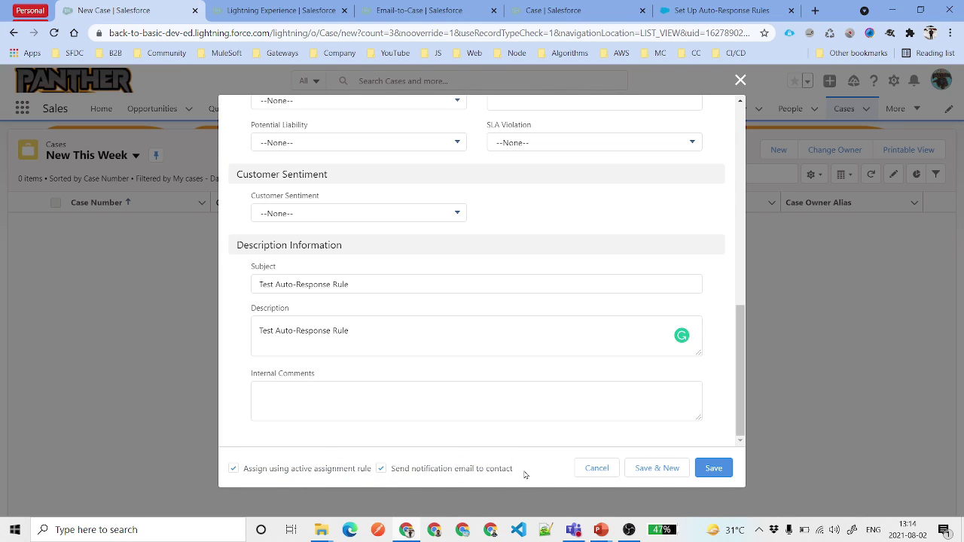
left_click(381, 469)
left_click(427, 470)
left_click(719, 468)
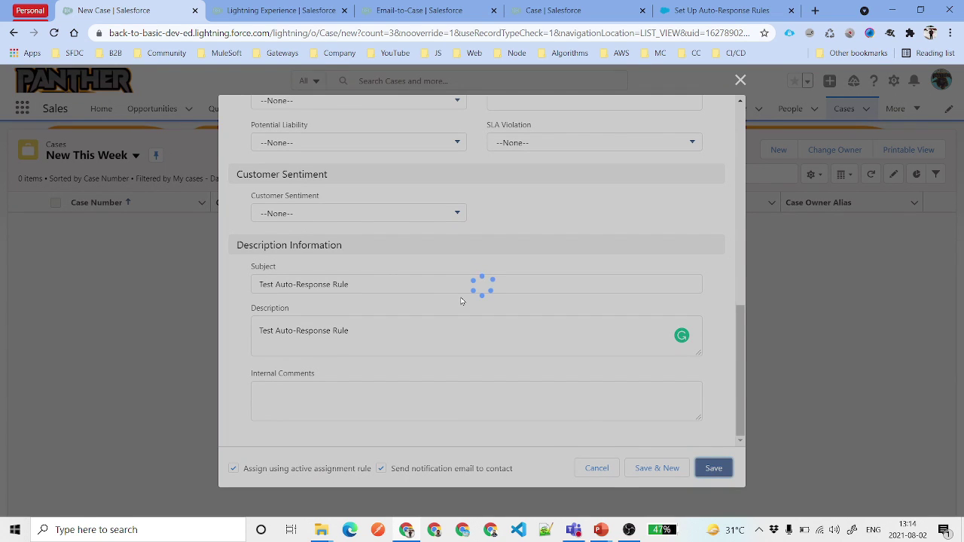
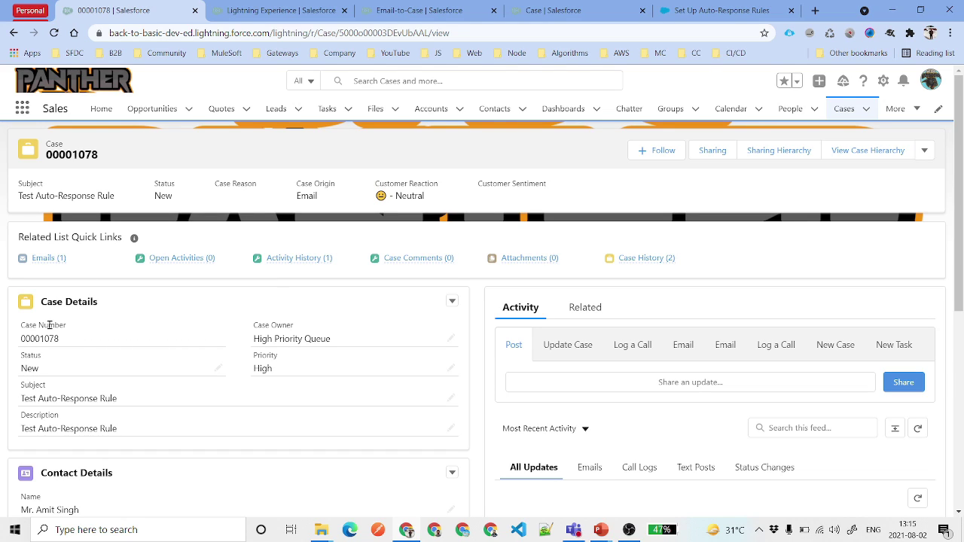
- Scan case 00001078's Related List Quick Links to find its Emails (1) list
mouse_move(35, 262)
mouse_move(302, 259)
scroll(306, 320, "down", 4)
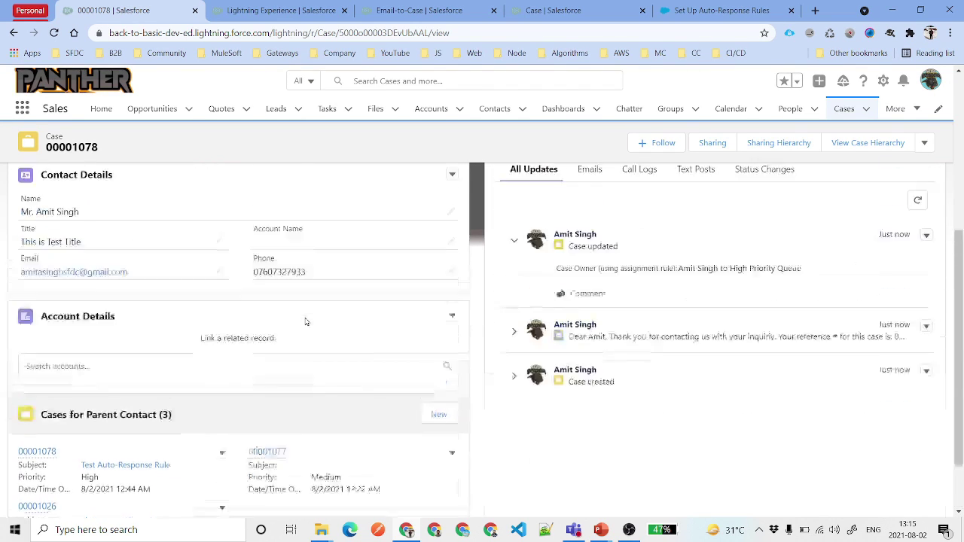
scroll(306, 322, "up", 4)
- Open the case's auto-response email record from the Emails list, then return to case 00001078
left_click(46, 259)
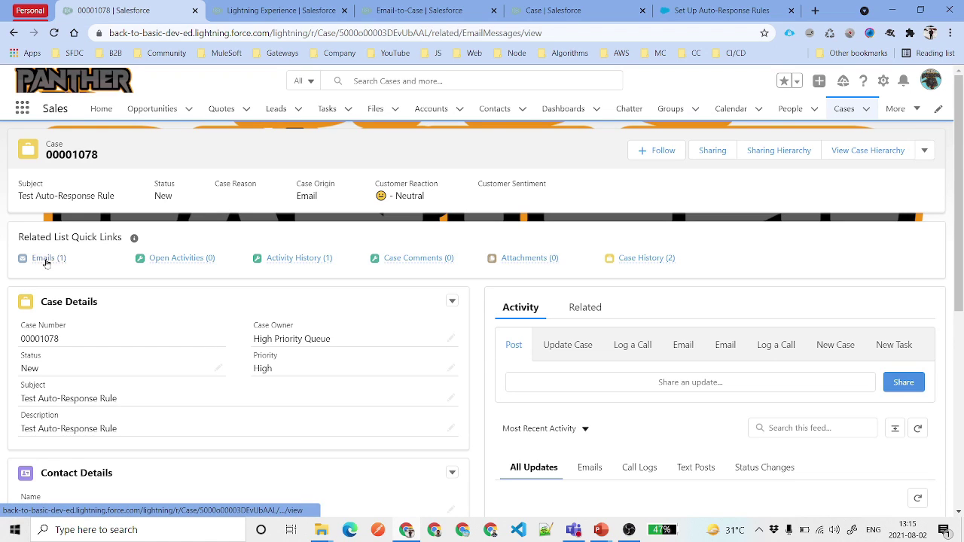
left_click(135, 219)
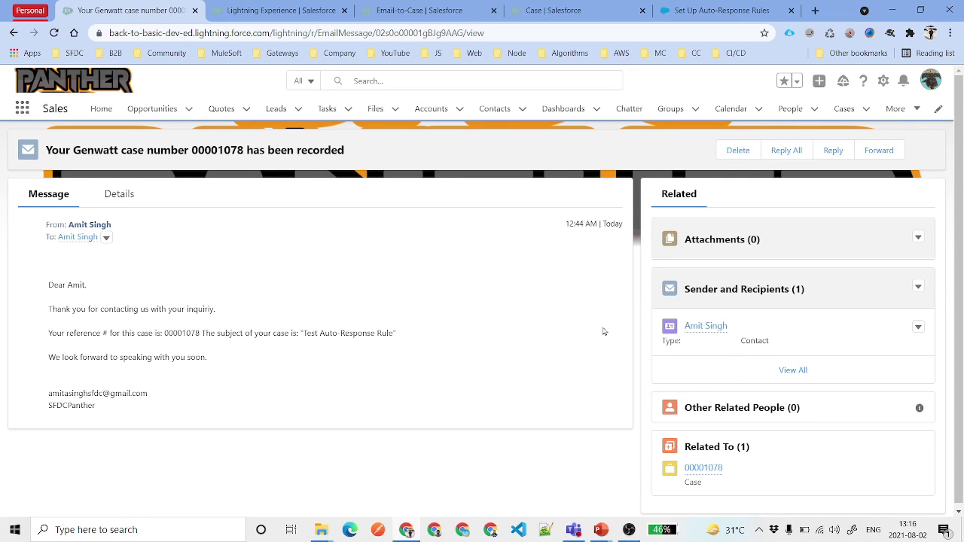
left_click(704, 464)
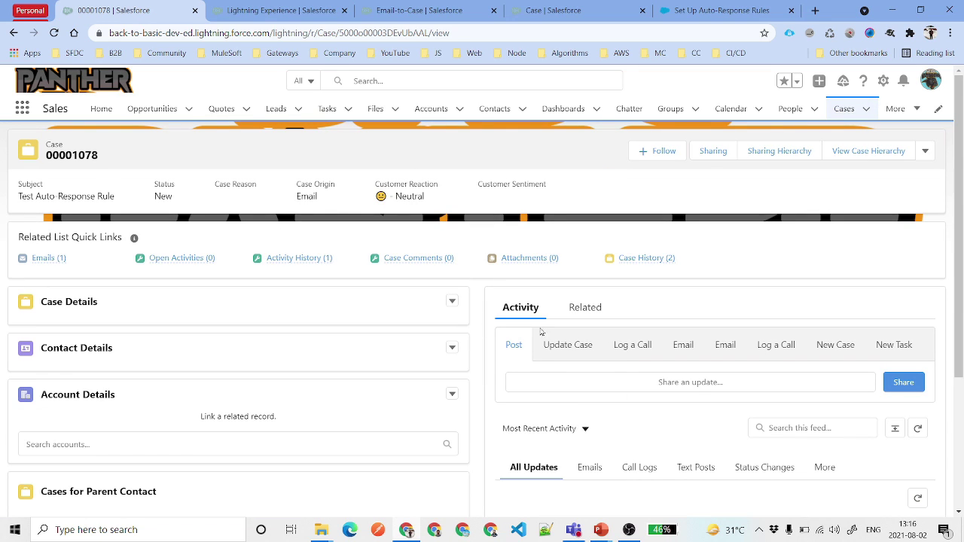
- Expand the auto-response email in the case feed, below the High Priority Queue owner change, then switch to Gmail
scroll(528, 362, "down", 5)
scroll(611, 413, "down", 1)
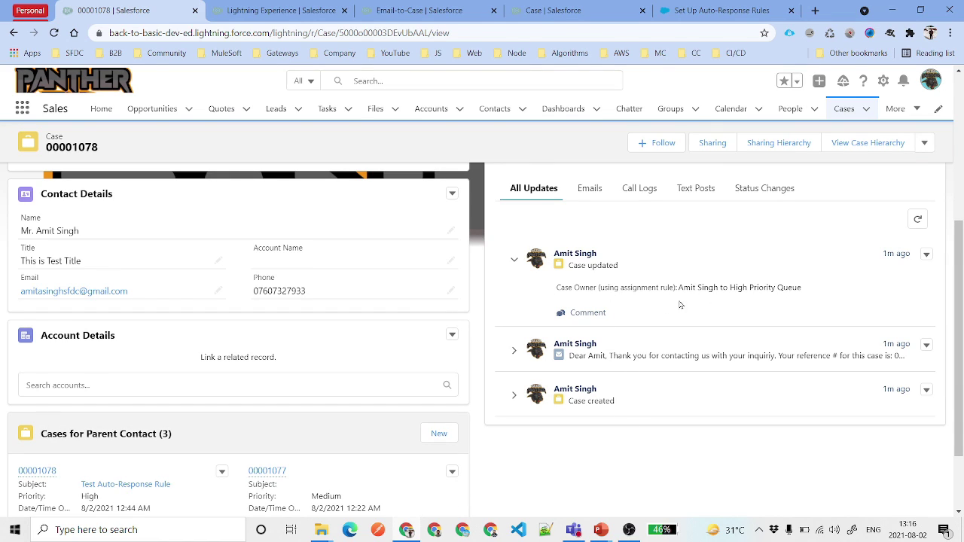
triple_click(682, 301)
left_click(698, 286)
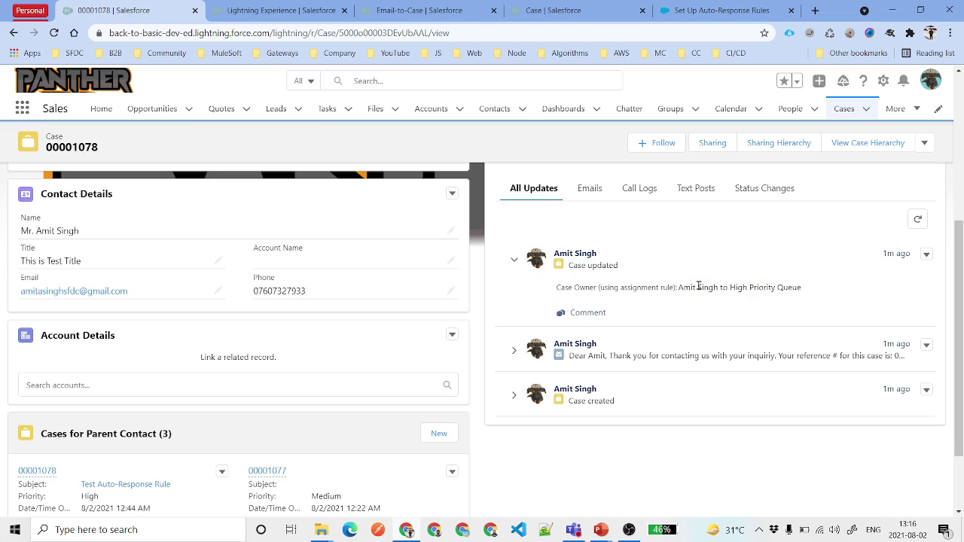
left_click(667, 351)
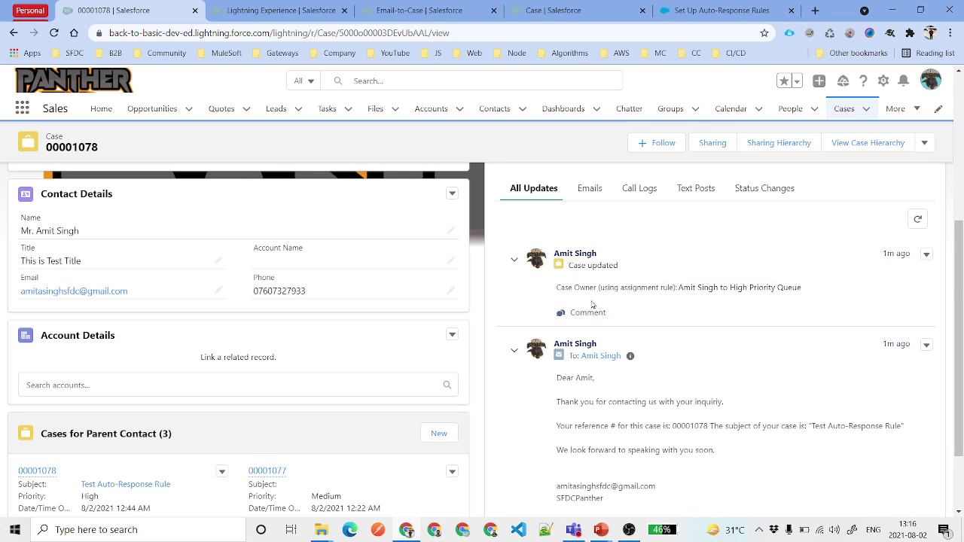
scroll(593, 305, "up", 2)
scroll(592, 304, "up", 1)
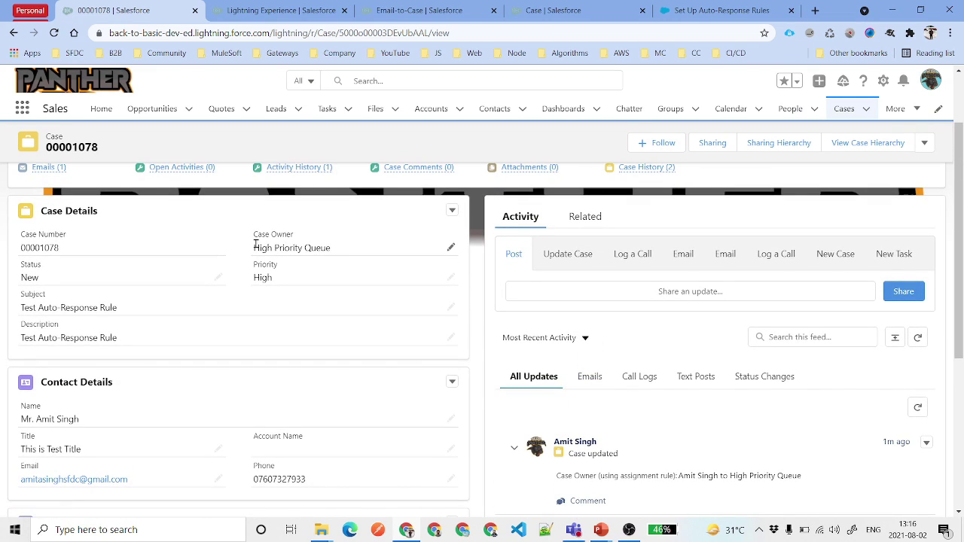
key("ctrl+shift+t")
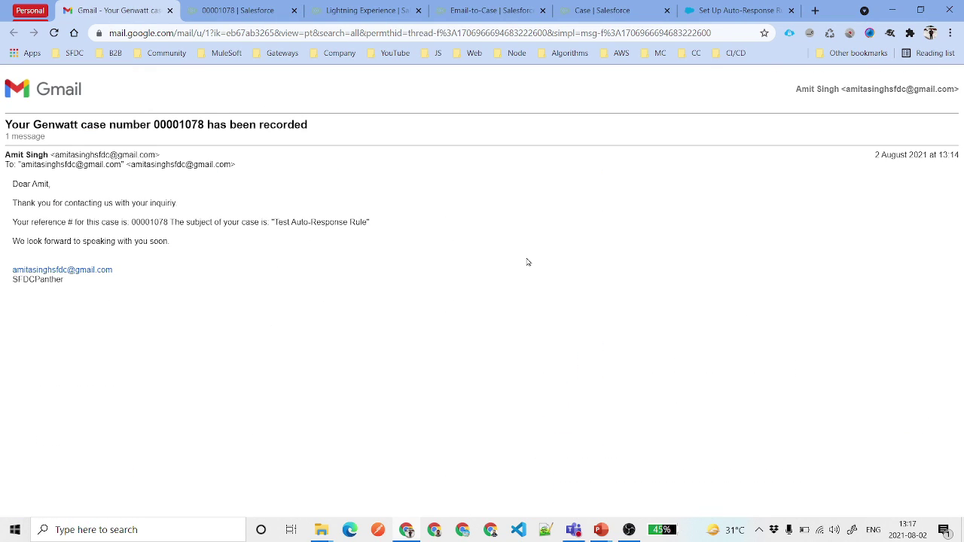
- Check the Gmail header: subject with the case number, sender name and address, and recipient
left_click_drag(33, 124, 337, 132)
left_click(337, 132)
left_click_drag(59, 155, 155, 156)
double_click(17, 155)
left_click_drag(18, 164, 114, 165)
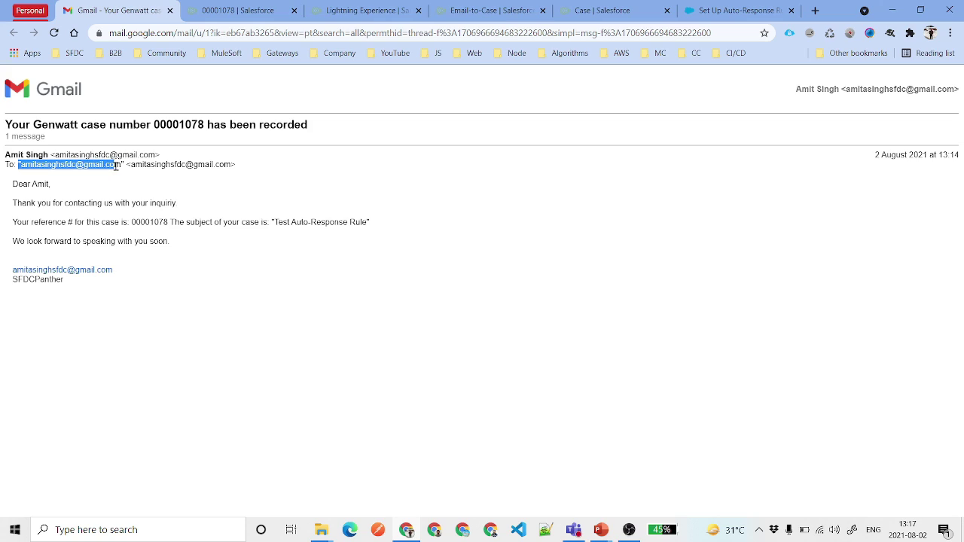
left_click(155, 213)
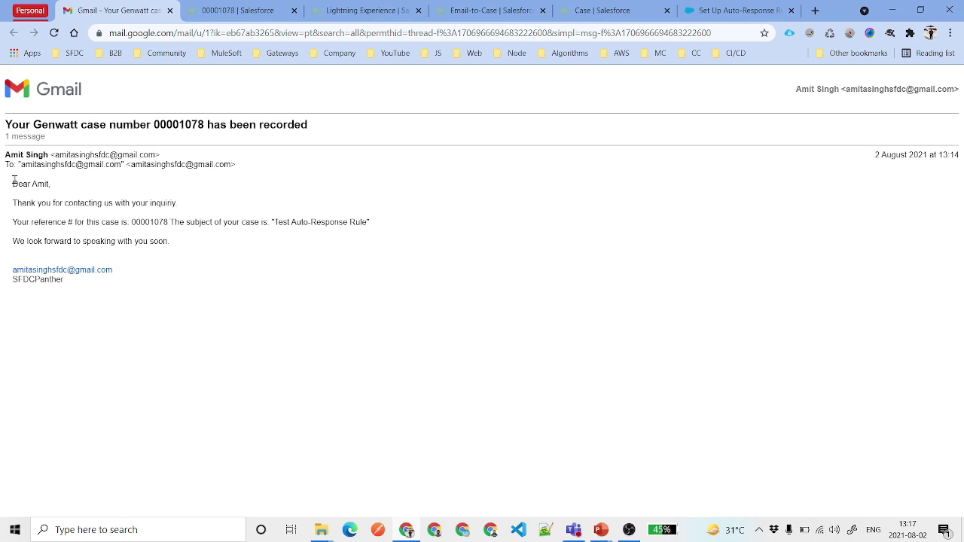
- Read the message body: greeting, case number 00001078, quoted subject 'Test Auto-Response Rule', closing and signature
left_click_drag(12, 183, 56, 193)
double_click(138, 223)
left_click_drag(275, 222, 368, 232)
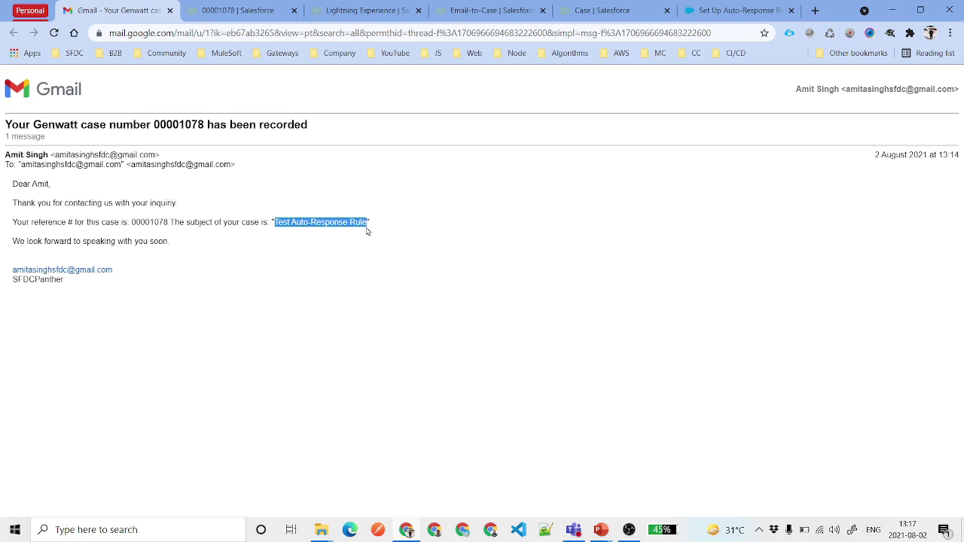
left_click_drag(166, 241, 13, 241)
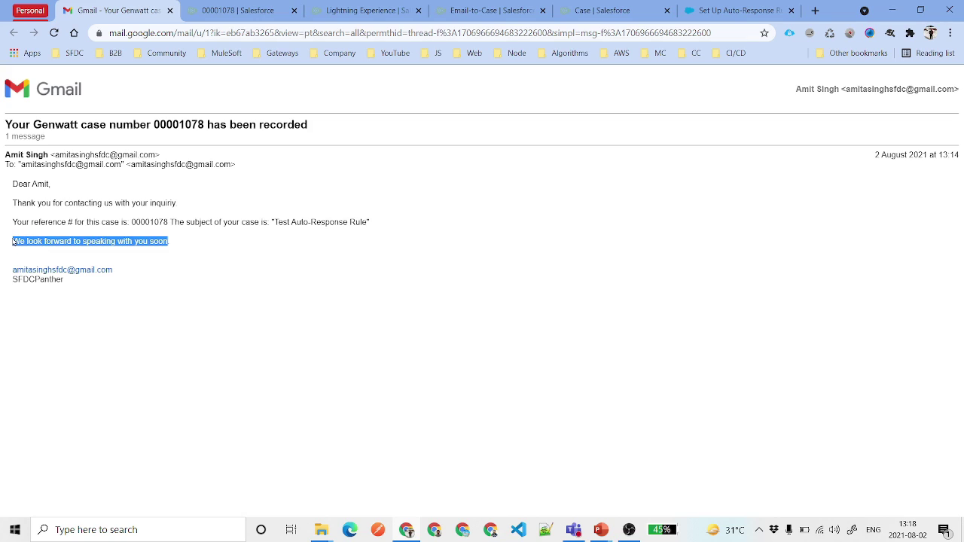
left_click(160, 294)
triple_click(30, 264)
mouse_move(30, 263)
left_mouse_down()
mouse_move(34, 256)
mouse_move(103, 305)
left_mouse_up()
left_click(120, 308)
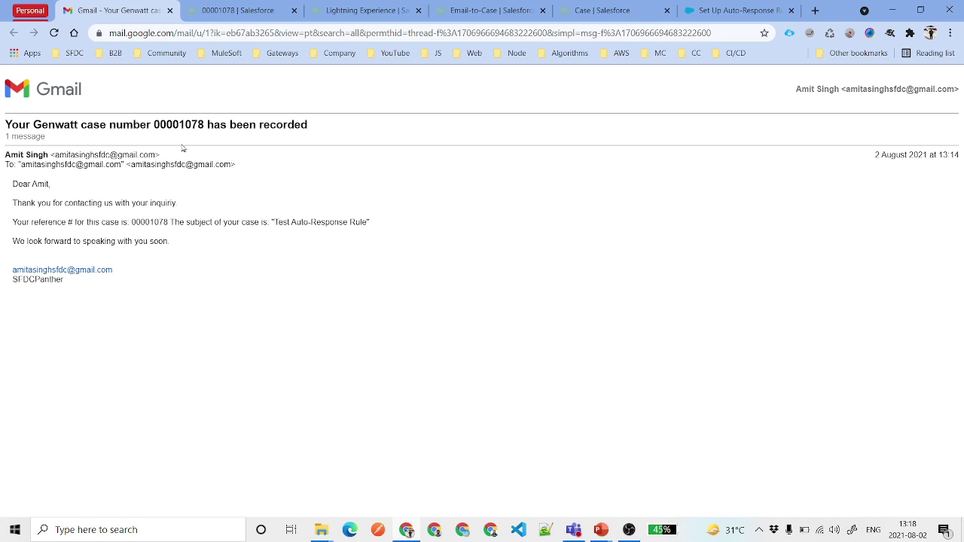
- Return to the 00001078 | Salesforce tab and reach the case's Emails quick link
left_click(260, 9)
scroll(237, 334, "up", 2)
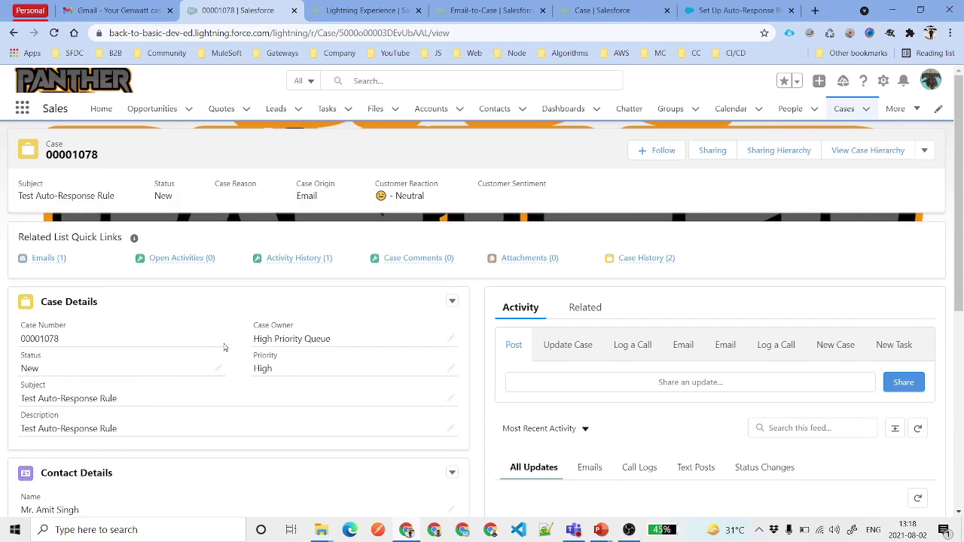
mouse_move(52, 262)
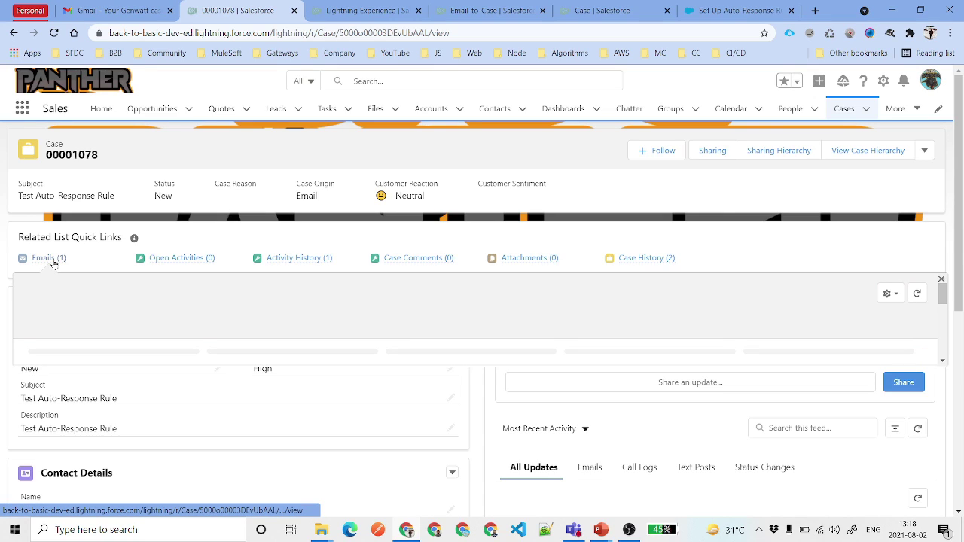